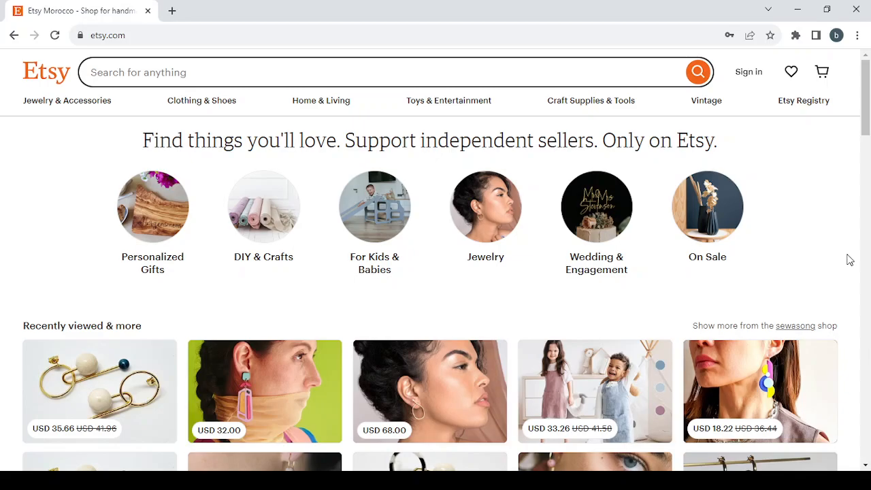
# - Look through the Etsy home page's recently viewed items, recommendations and popular gift categories
pyautogui.scroll(-4, 848, 259)
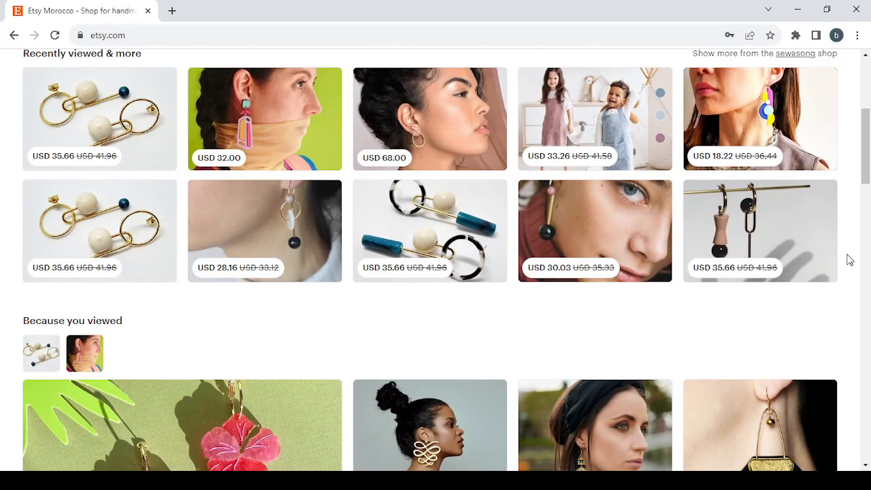
pyautogui.scroll(-4, 850, 259)
pyautogui.scroll(-4, 850, 260)
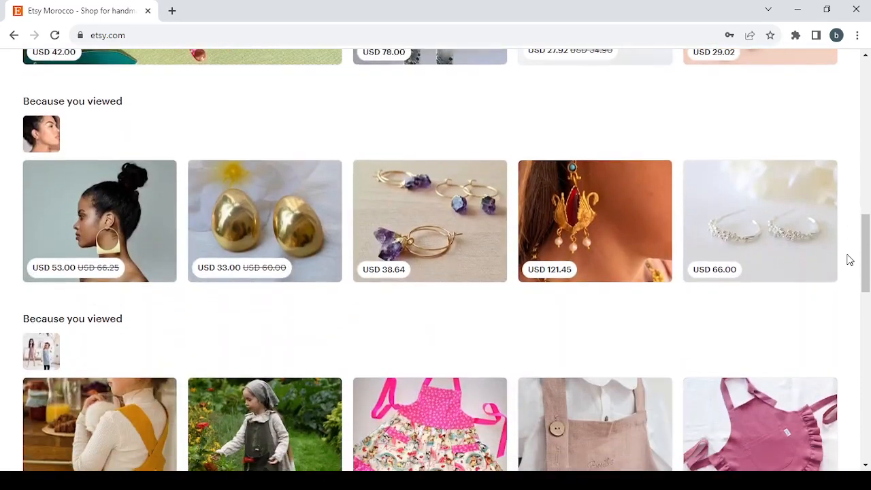
pyautogui.scroll(12, 849, 259)
pyautogui.scroll(-8, 850, 259)
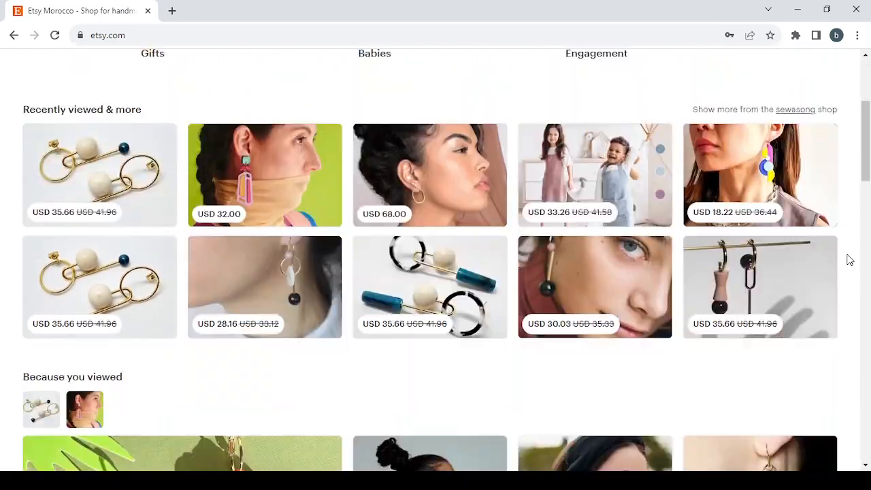
pyautogui.scroll(-2, 849, 260)
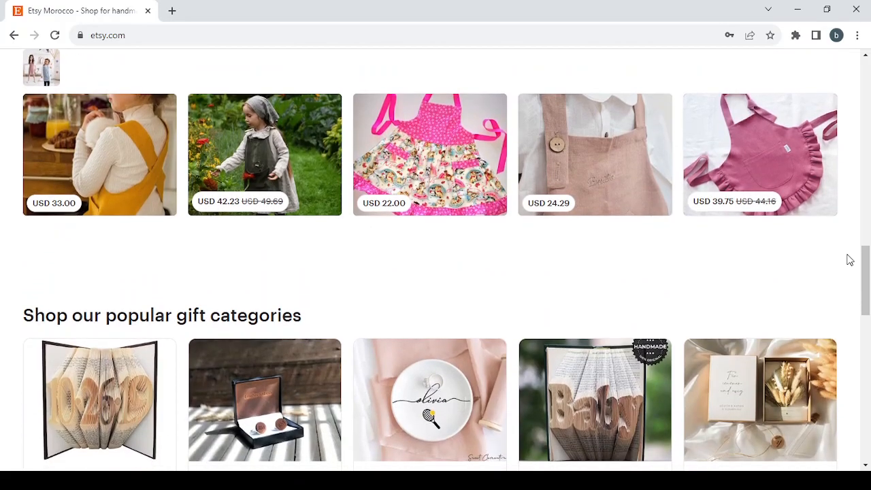
pyautogui.scroll(-3, 850, 259)
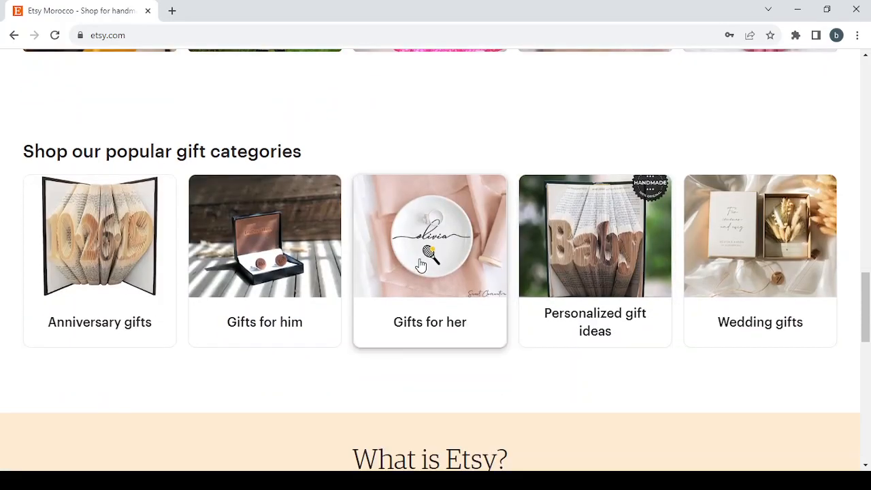
pyautogui.scroll(4, 457, 259)
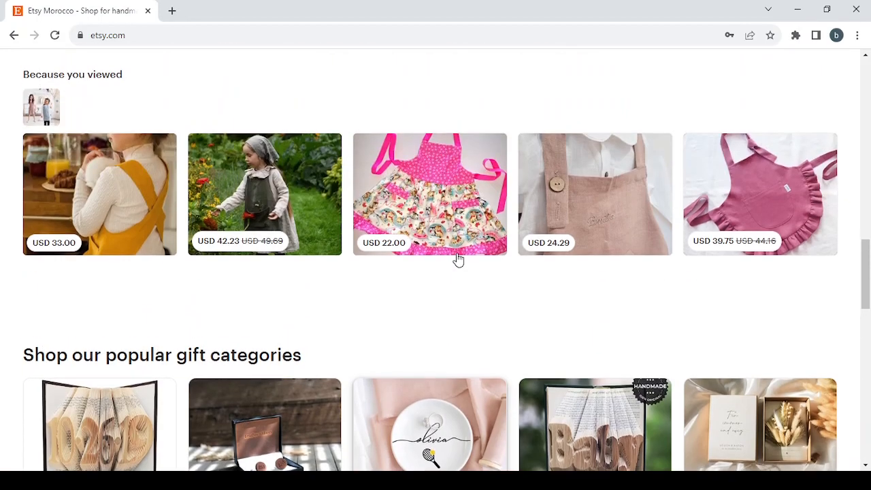
pyautogui.scroll(3, 456, 258)
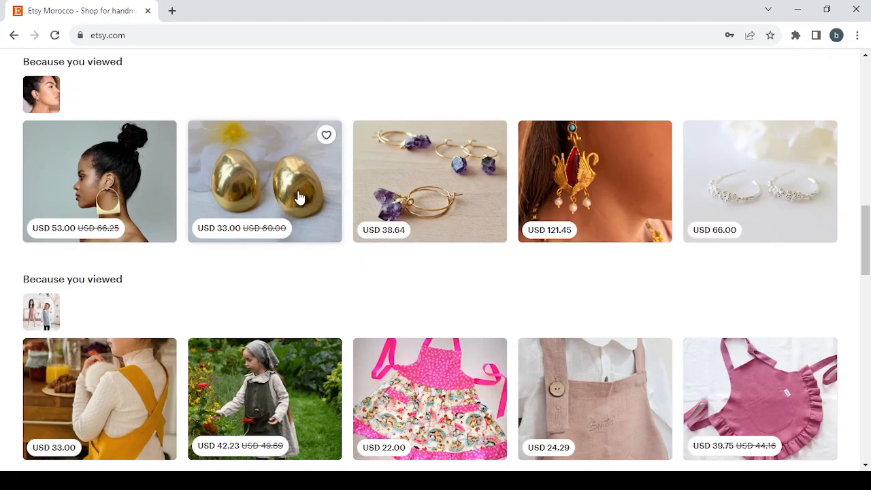
pyautogui.scroll(10, 500, 189)
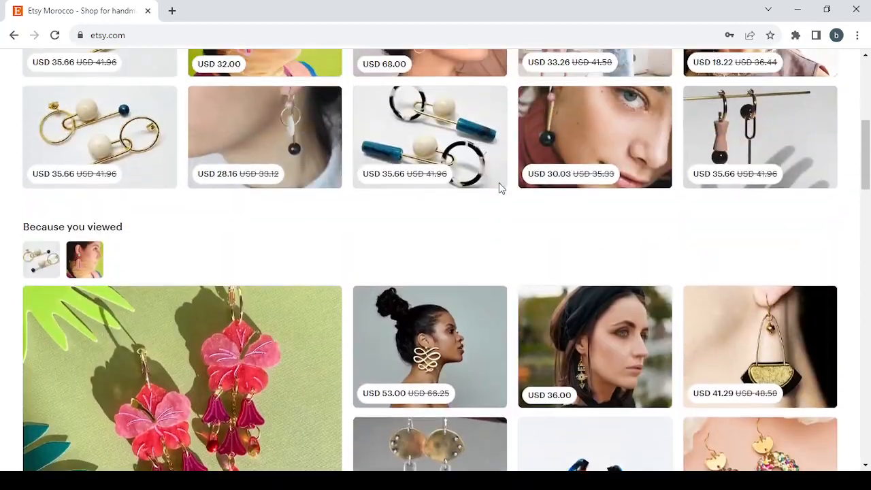
pyautogui.scroll(2, 500, 189)
pyautogui.scroll(-3, 500, 188)
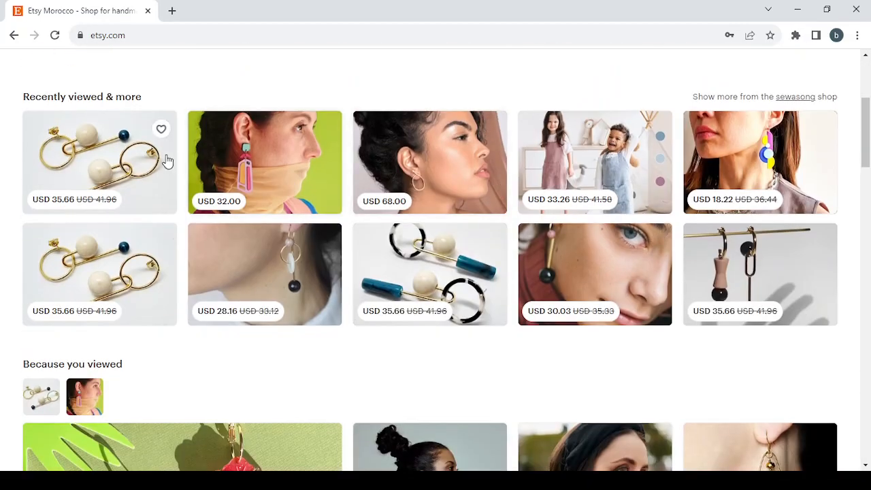
# - Open the first recently viewed earrings listing and look over its price and item details
pyautogui.click(125, 149)
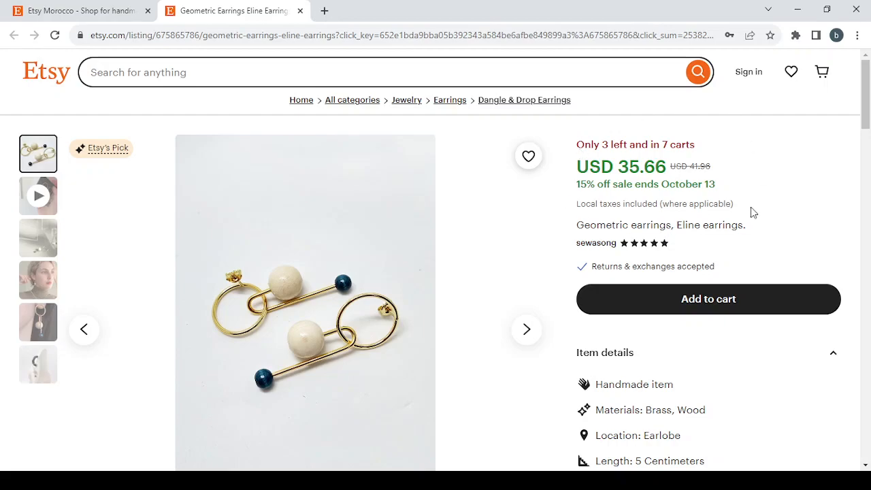
pyautogui.scroll(-4, 859, 196)
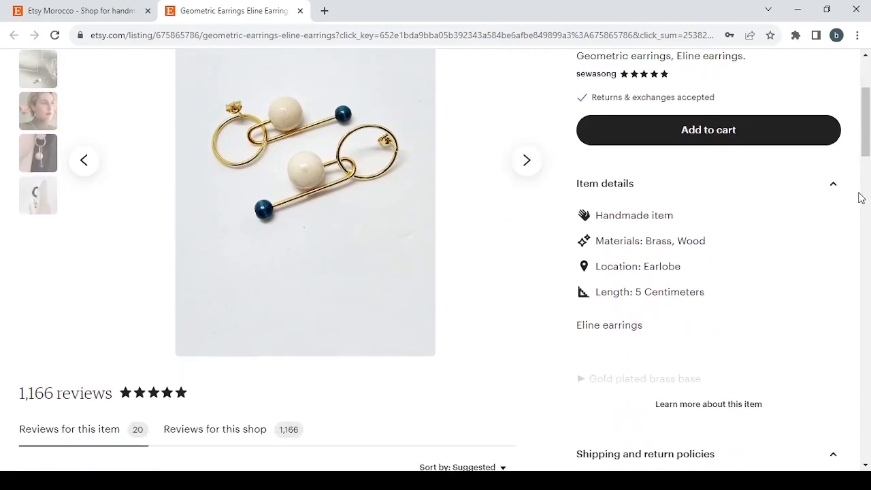
pyautogui.scroll(5, 861, 197)
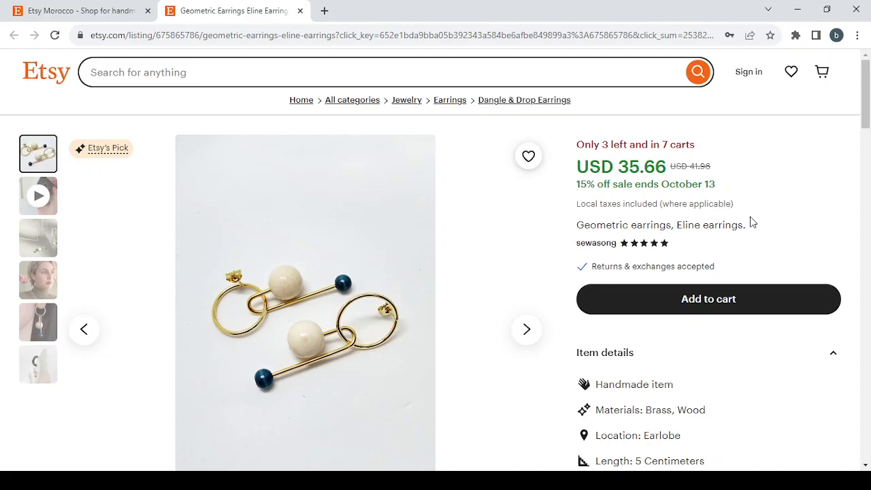
pyautogui.scroll(-4, 751, 216)
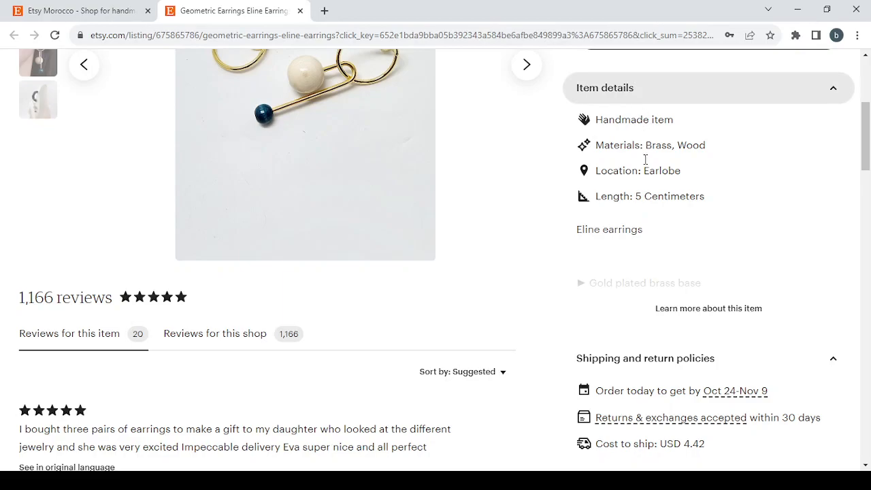
# - Expand the earrings' full item description, read through it and the shipping and return policies, and close the listing
pyautogui.click(678, 313)
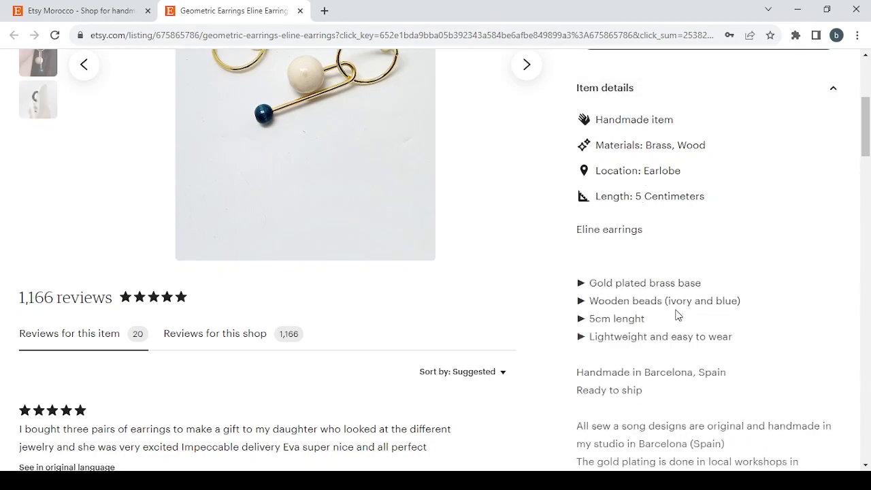
pyautogui.scroll(-4, 677, 313)
pyautogui.scroll(2, 677, 310)
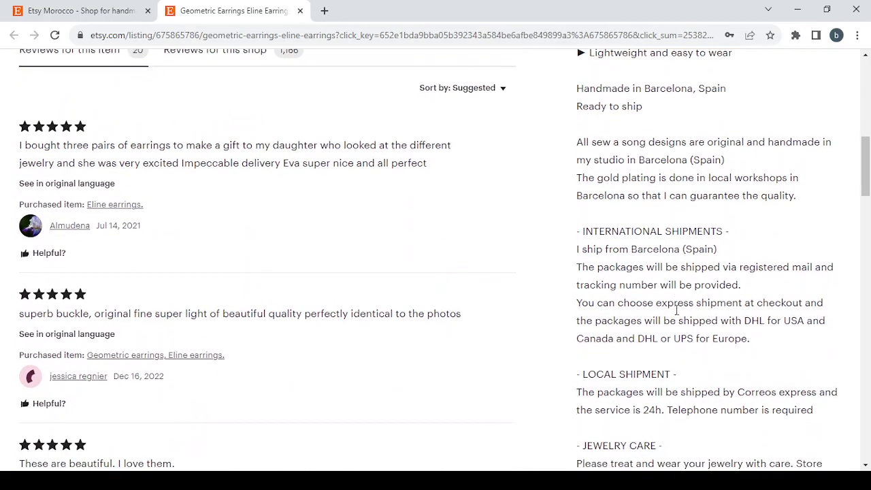
pyautogui.scroll(-9, 678, 312)
pyautogui.scroll(-2, 678, 314)
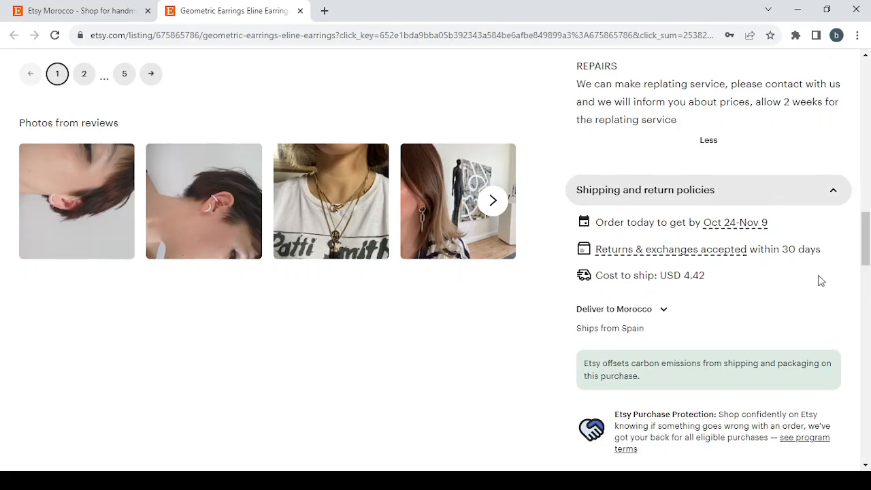
pyautogui.scroll(-2, 821, 307)
pyautogui.scroll(14, 822, 309)
pyautogui.scroll(5, 821, 308)
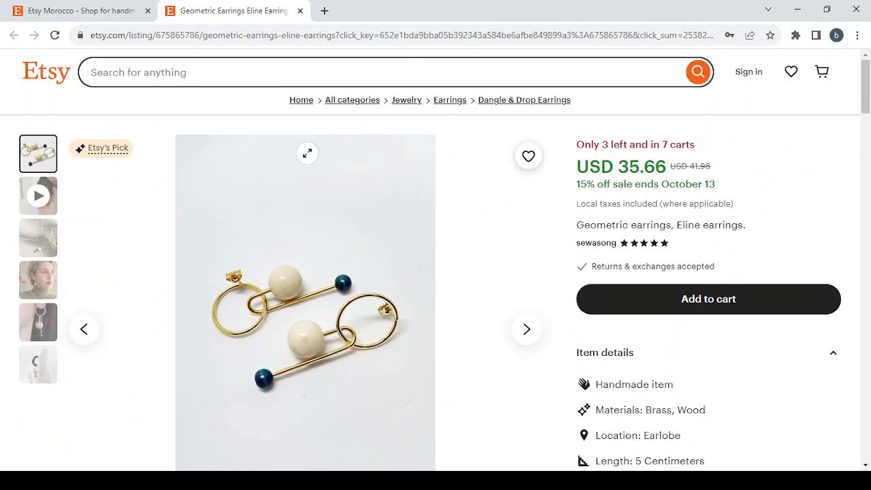
pyautogui.click(298, 12)
pyautogui.scroll(4, 584, 99)
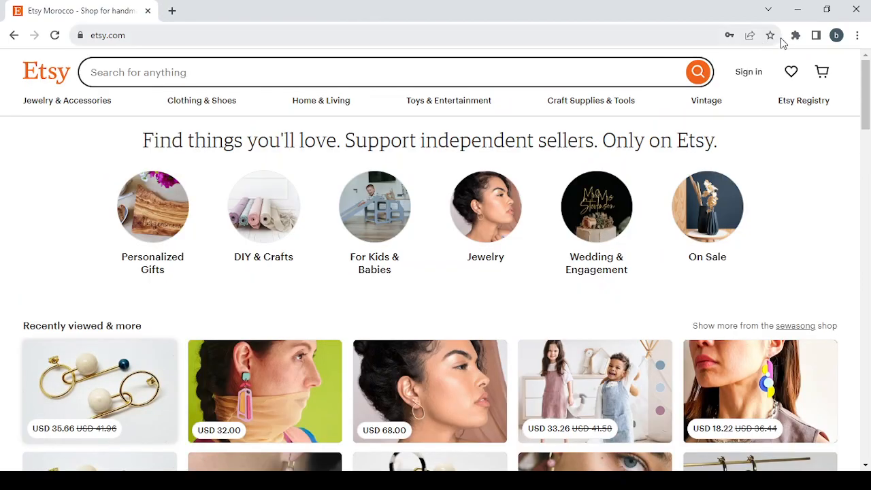
# - Sign in to the Etsy account with the saved e-mail address and password
pyautogui.click(754, 75)
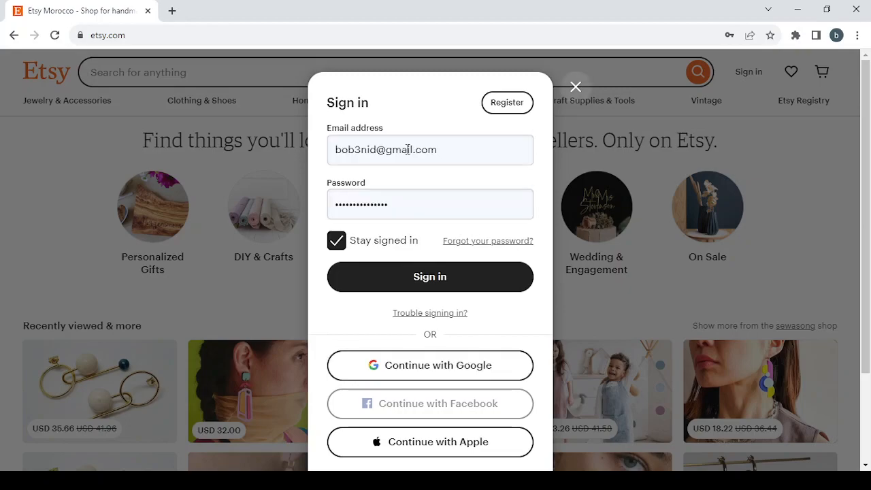
pyautogui.click(410, 196)
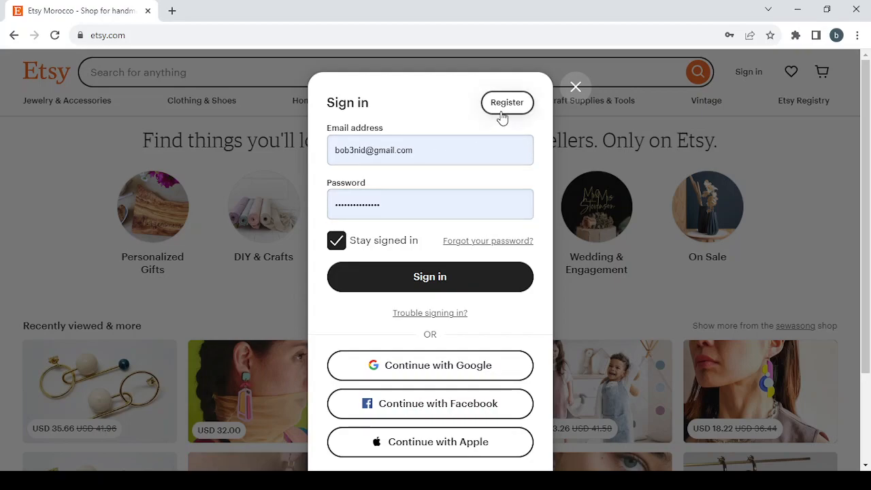
pyautogui.click(444, 150)
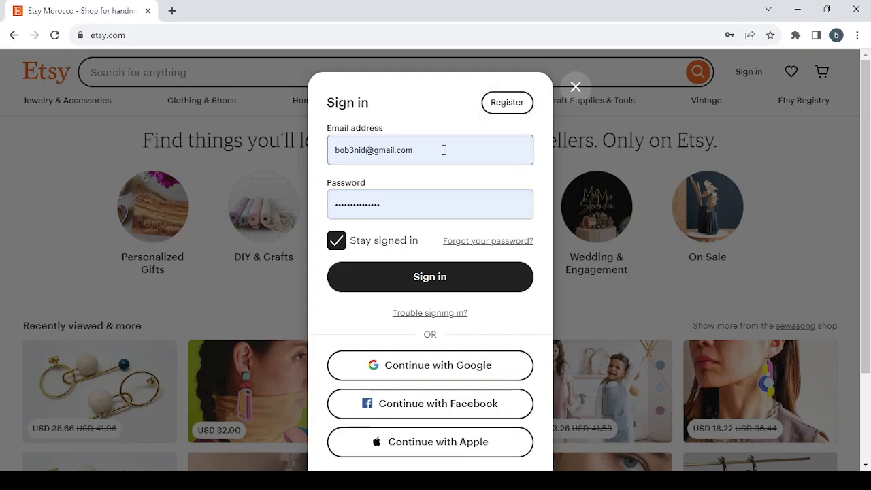
pyautogui.click(420, 278)
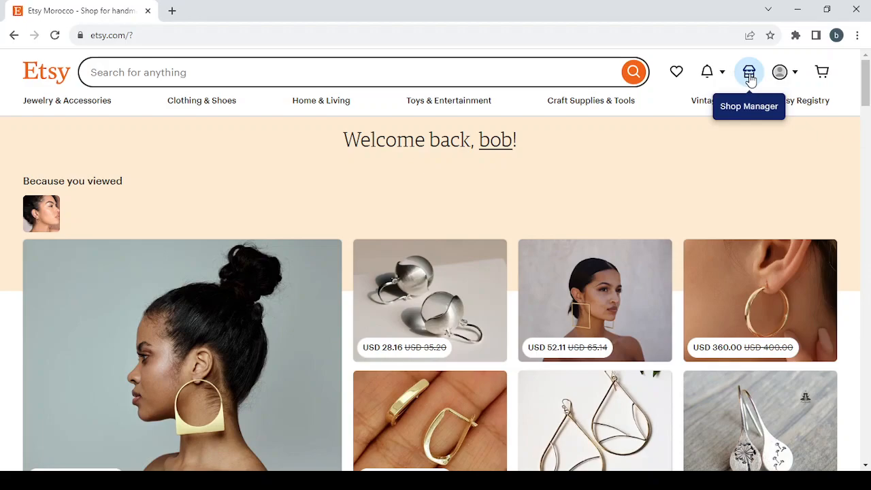
# - Open the shop preferences in Shop Manager's setup, set the shop currency to United States Dollar, and save
pyautogui.click(751, 78)
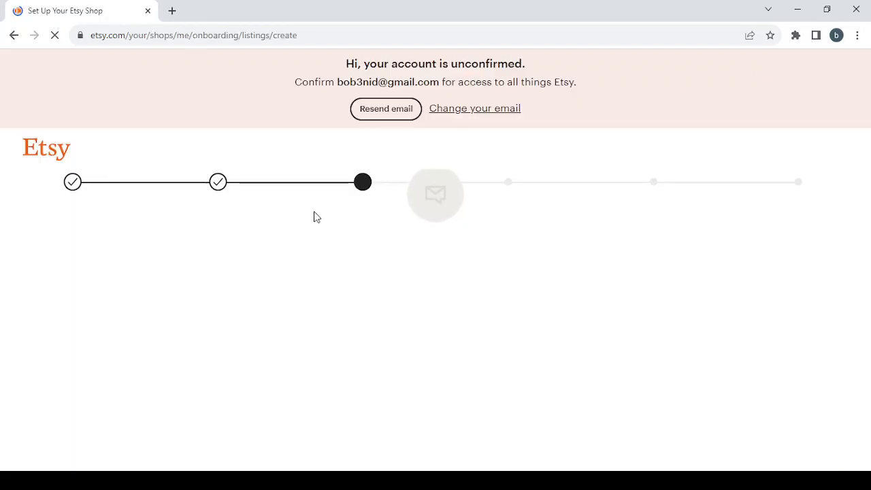
pyautogui.click(71, 183)
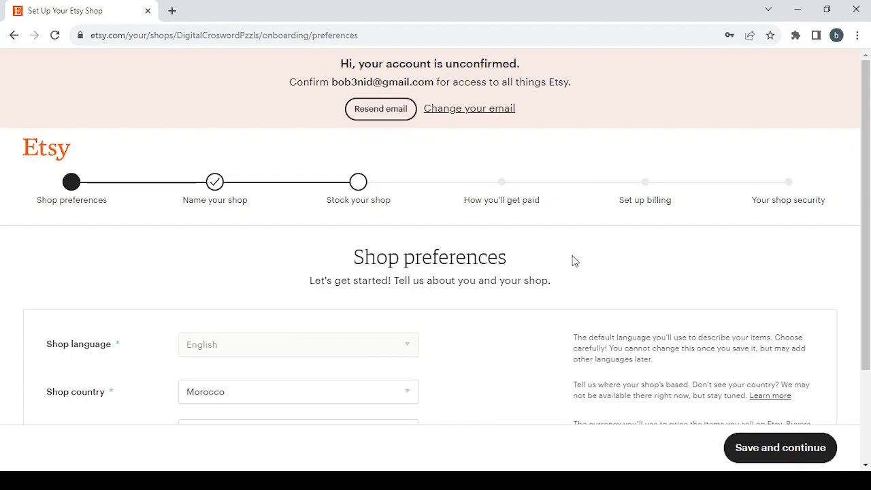
pyautogui.scroll(-3, 279, 298)
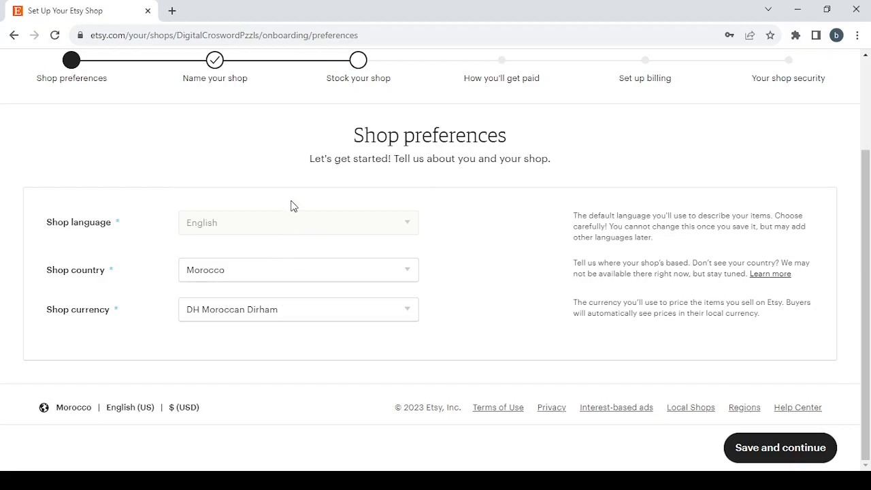
pyautogui.click(288, 318)
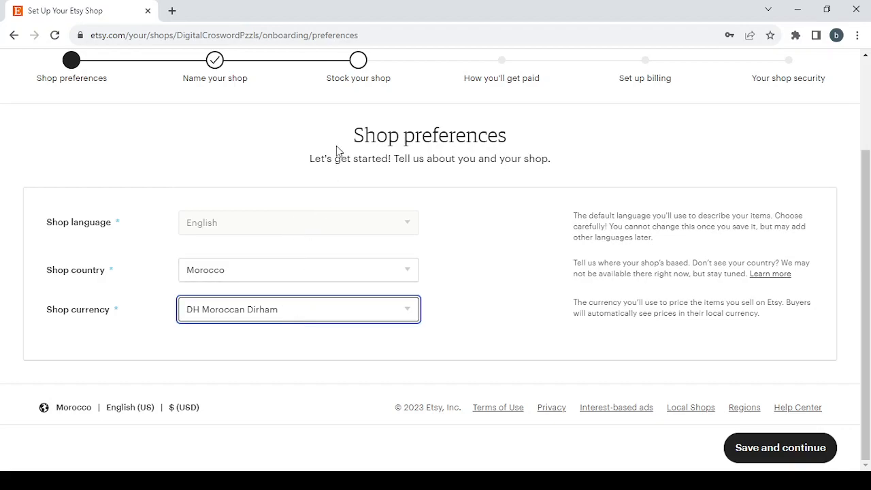
pyautogui.click(348, 89)
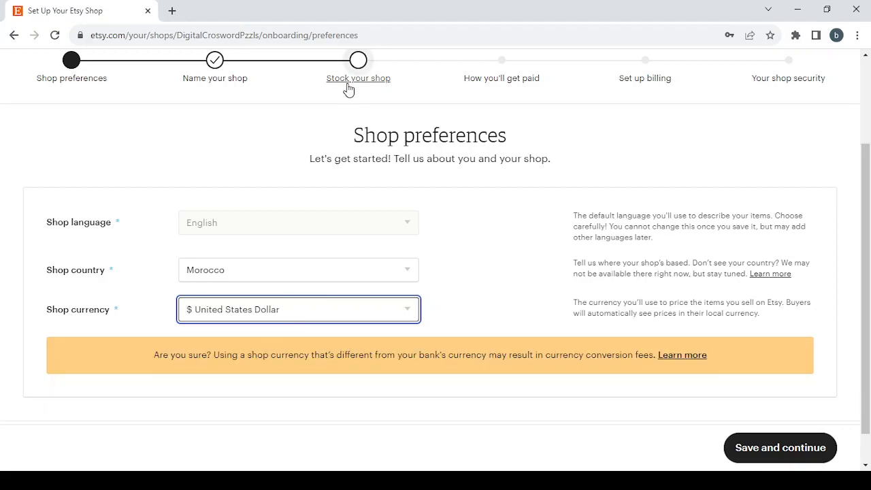
pyautogui.click(809, 452)
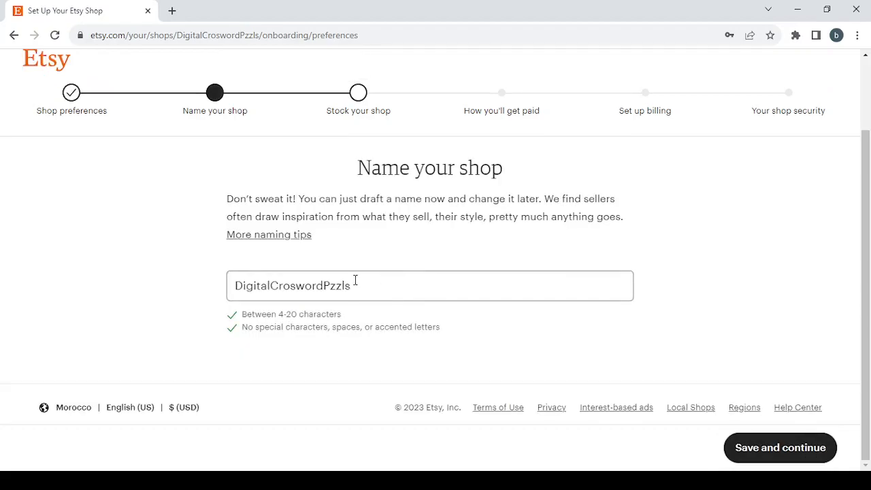
# - Try naming the shop Digital Crossword Puzzles, removing the pasted "4-" prefix and the space before Crossword
pyautogui.doubleClick(355, 280)
pyautogui.press('BackSpace')
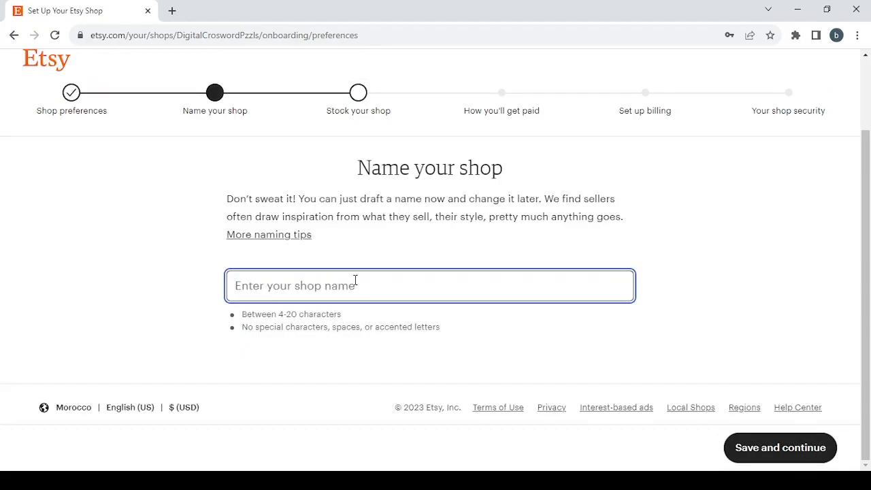
pyautogui.write('4-Digital Crossword Puzzles')
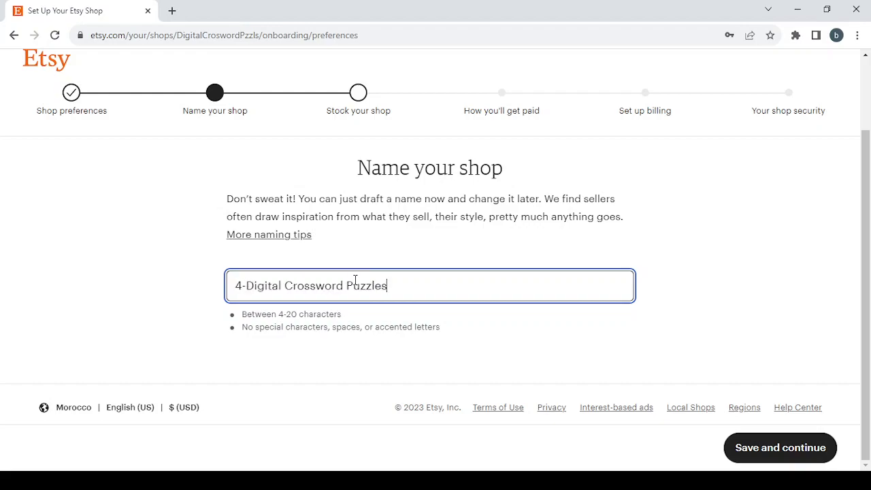
pyautogui.doubleClick(247, 286)
pyautogui.click(247, 287)
pyautogui.press('BackSpace')
pyautogui.press('BackSpace')
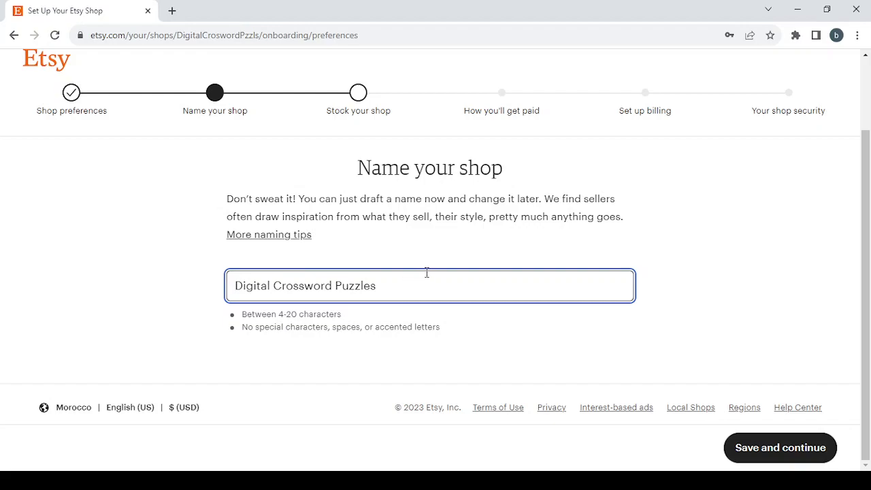
pyautogui.click(275, 285)
pyautogui.press('BackSpace')
pyautogui.press('BackSpace')
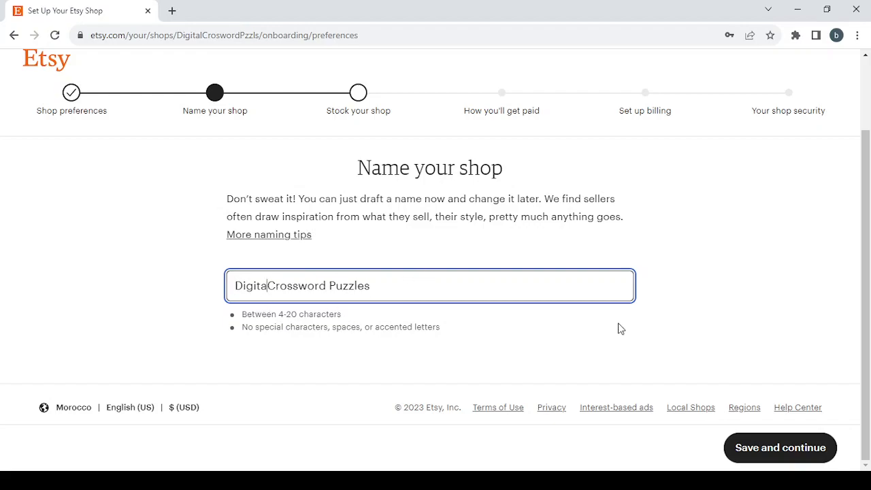
# - Replace the shop name with "Resume Review and Editing Services" and remove all the spaces between its words
pyautogui.click(385, 287)
pyautogui.moveTo(385, 287); pyautogui.dragTo(156, 287)
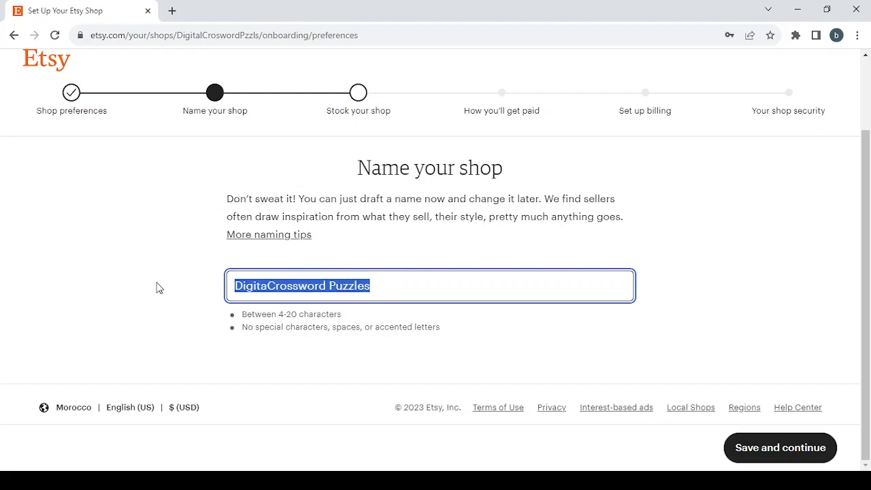
pyautogui.write('Resume Review and Editing Services')
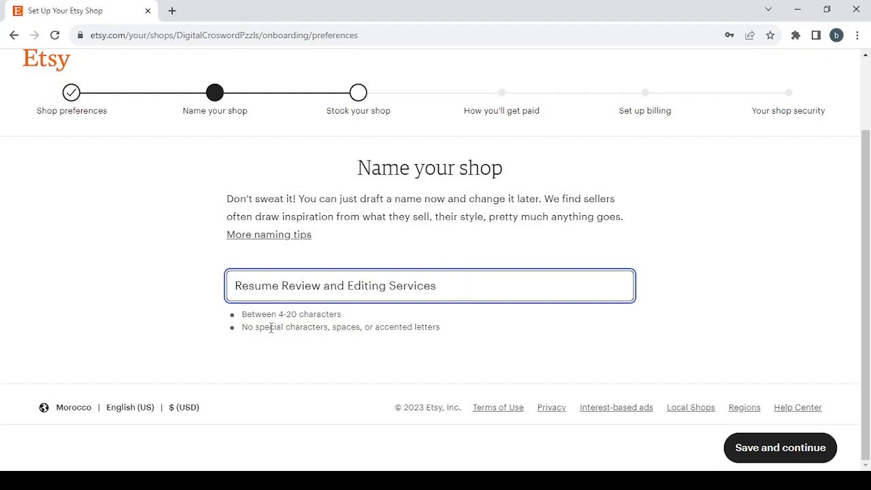
pyautogui.click(282, 281)
pyautogui.press('BackSpace')
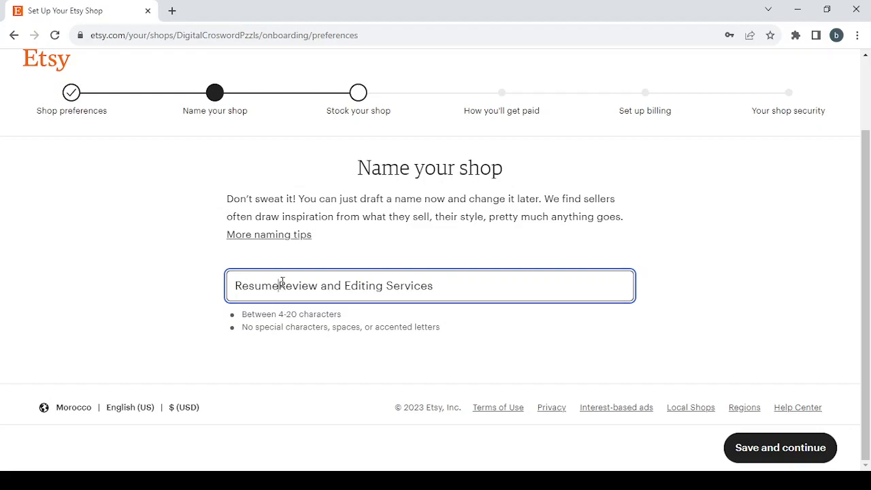
pyautogui.press('BackSpace')
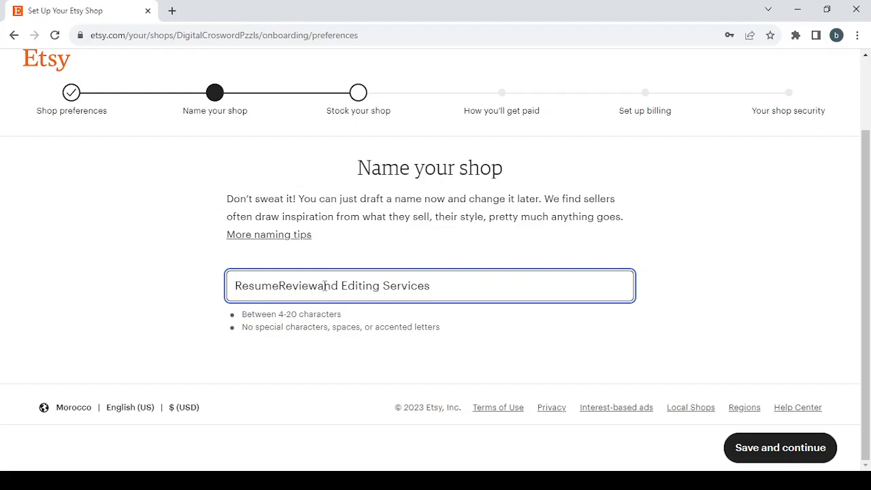
pyautogui.click(341, 286)
pyautogui.press('BackSpace')
pyautogui.press('BackSpace')
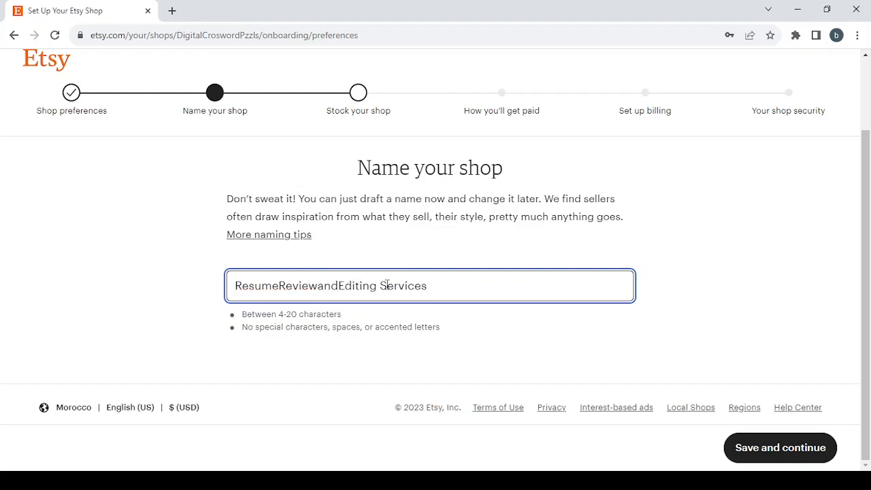
pyautogui.click(380, 286)
pyautogui.press('BackSpace')
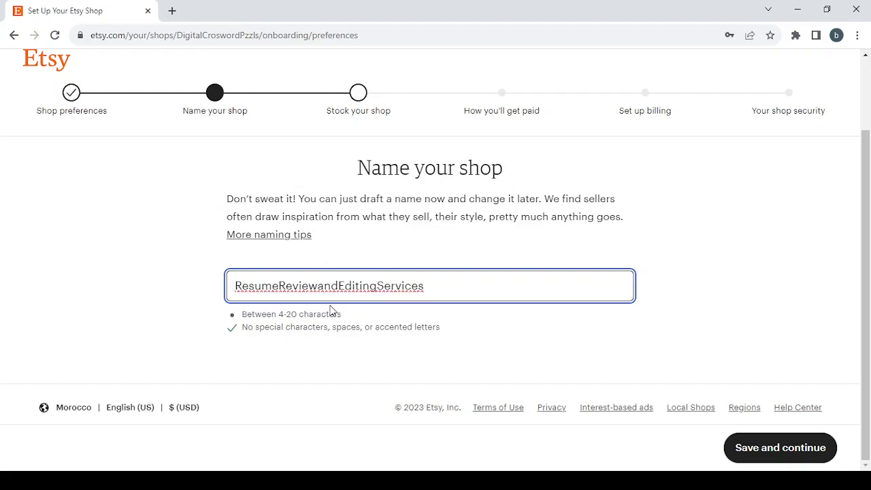
# - Shorten the shop name to ResumeReviewand, then save it and continue to stocking the shop
pyautogui.moveTo(426, 286); pyautogui.dragTo(343, 288)
pyautogui.click(342, 292)
pyautogui.moveTo(424, 286); pyautogui.dragTo(342, 272)
pyautogui.press('BackSpace')
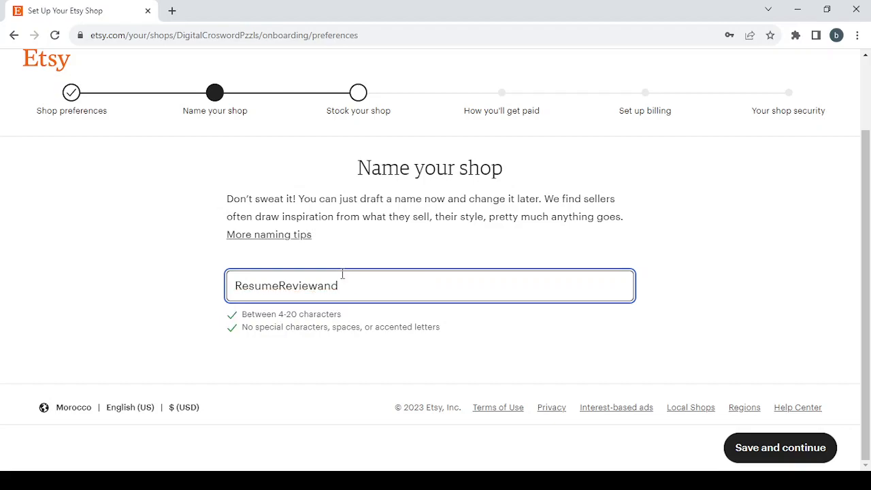
pyautogui.click(768, 446)
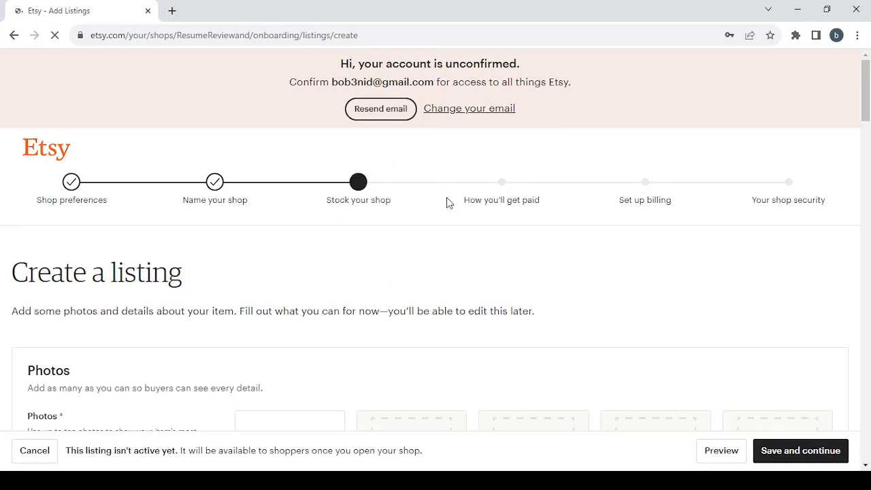
# - Skip the photo and video sections and title the new listing "Resume Review and Editing Services"
pyautogui.scroll(-3, 408, 265)
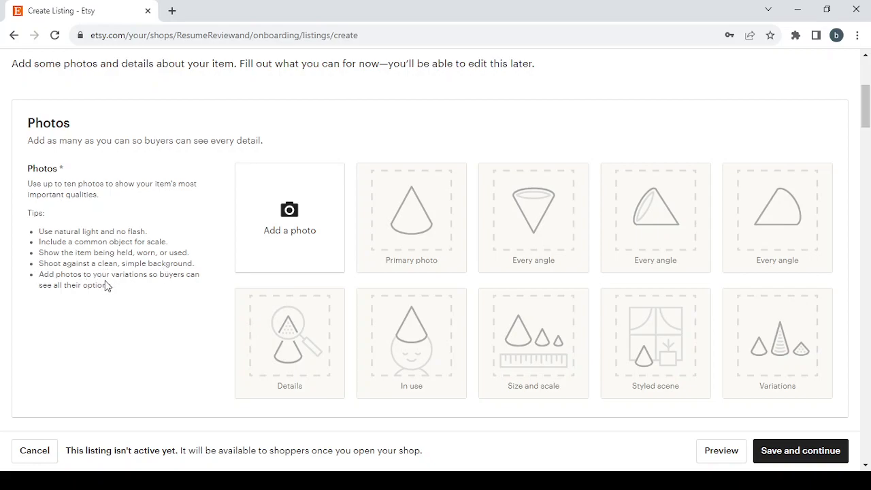
pyautogui.scroll(-4, 211, 253)
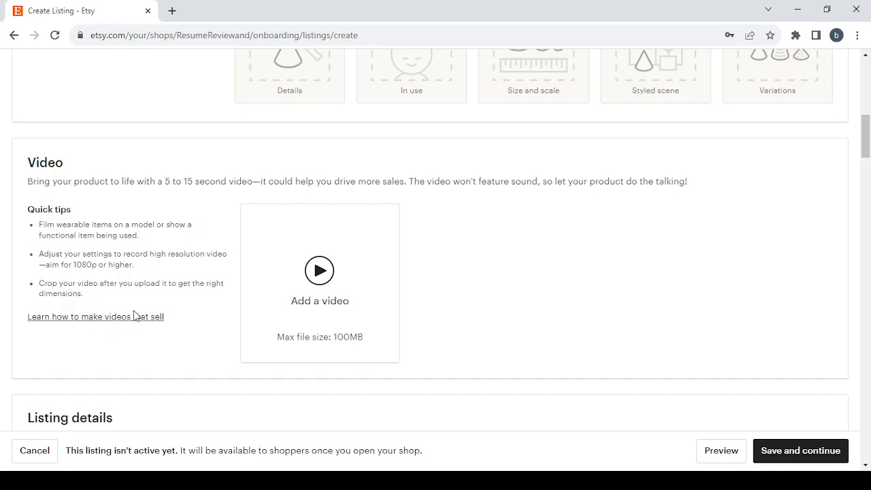
pyautogui.scroll(-4, 638, 313)
pyautogui.scroll(-1, 638, 314)
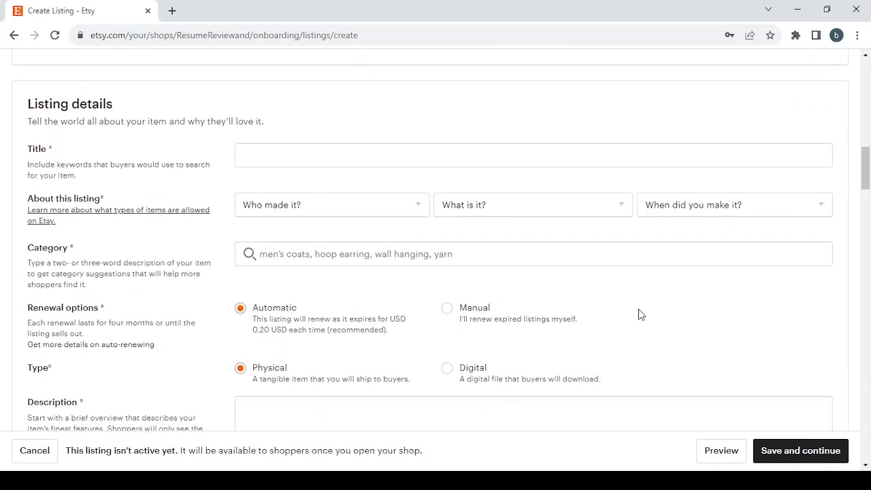
pyautogui.click(274, 157)
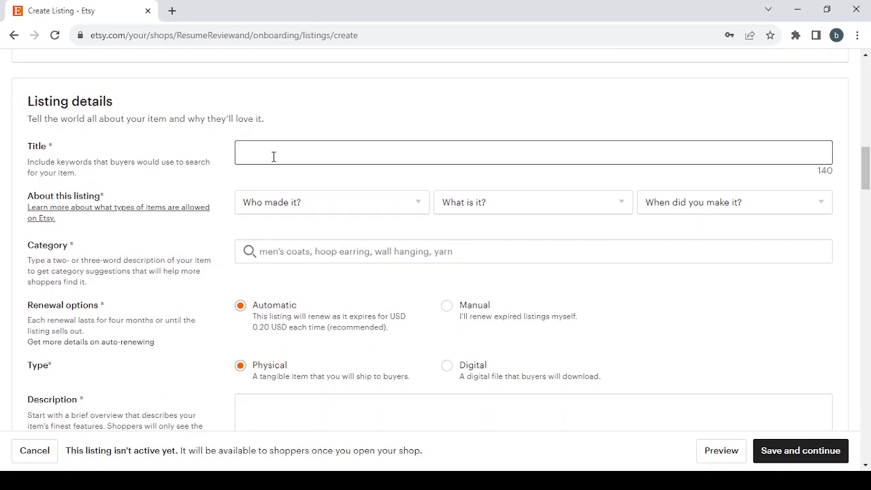
pyautogui.write('Resume Review and Editing Services')
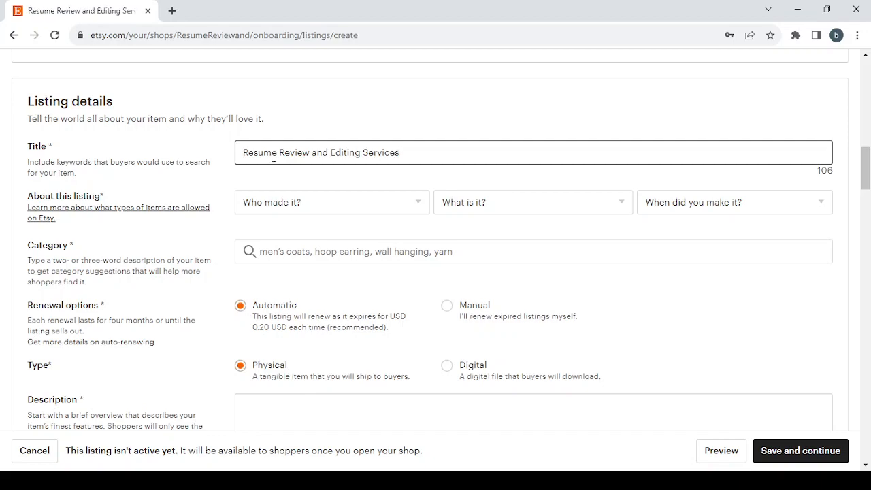
# - Describe the listing's origin as made by "I did", "A finished product", and made in 2020 - 2023
pyautogui.scroll(-1, 329, 155)
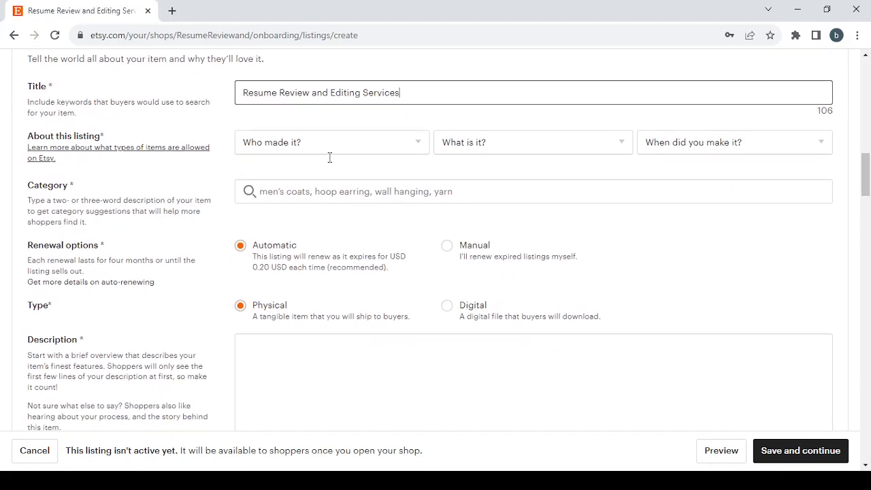
pyautogui.click(362, 140)
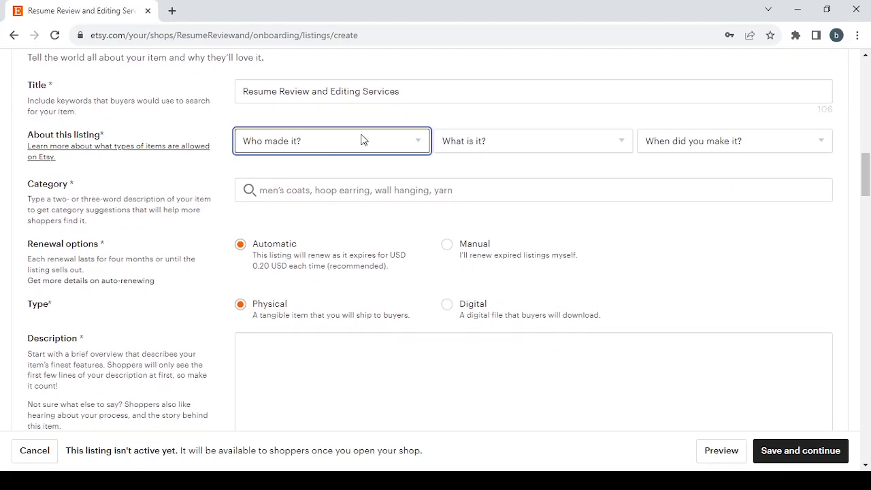
pyautogui.click(362, 187)
pyautogui.click(558, 142)
pyautogui.click(551, 187)
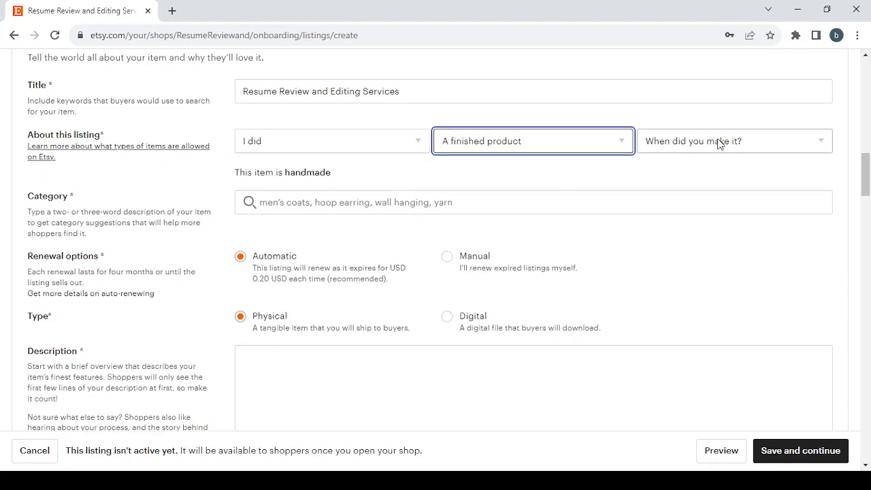
pyautogui.click(731, 141)
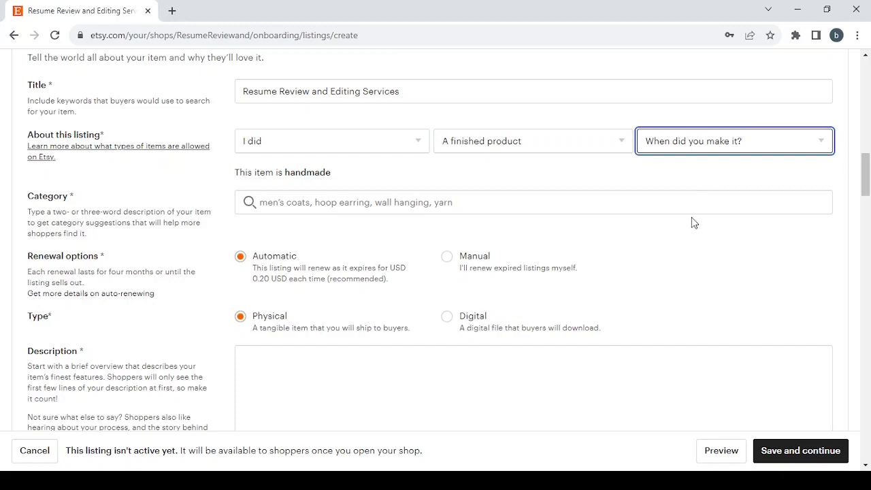
pyautogui.click(692, 206)
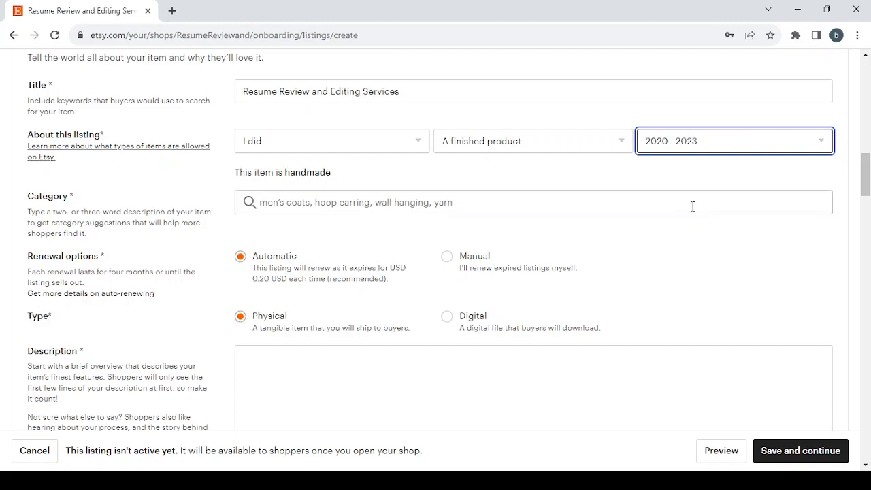
# - Search the listing categories for "Resume Review and Editing Services" and choose Résumé Templates
pyautogui.click(313, 206)
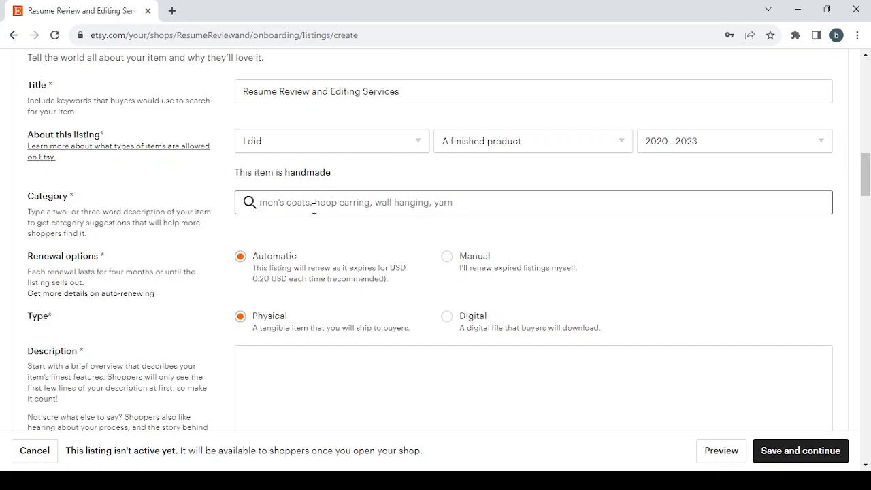
pyautogui.write('Resume Review and Editing Services')
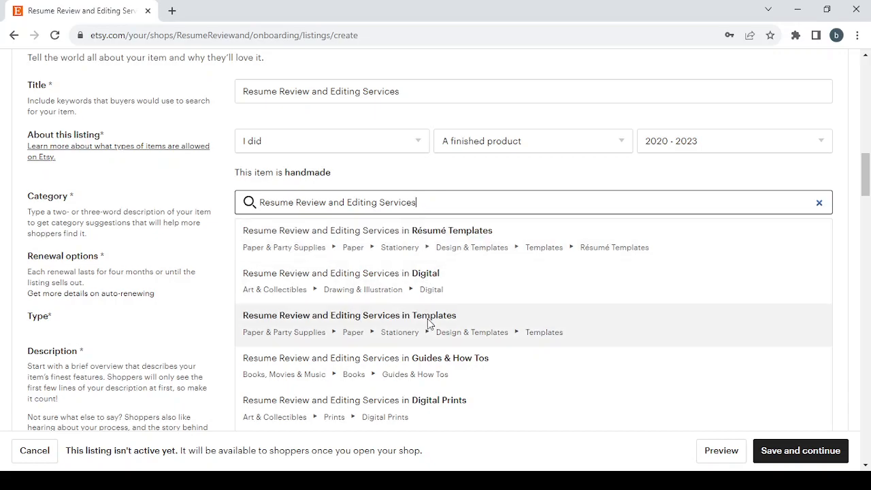
pyautogui.scroll(-2, 427, 318)
pyautogui.scroll(2, 427, 324)
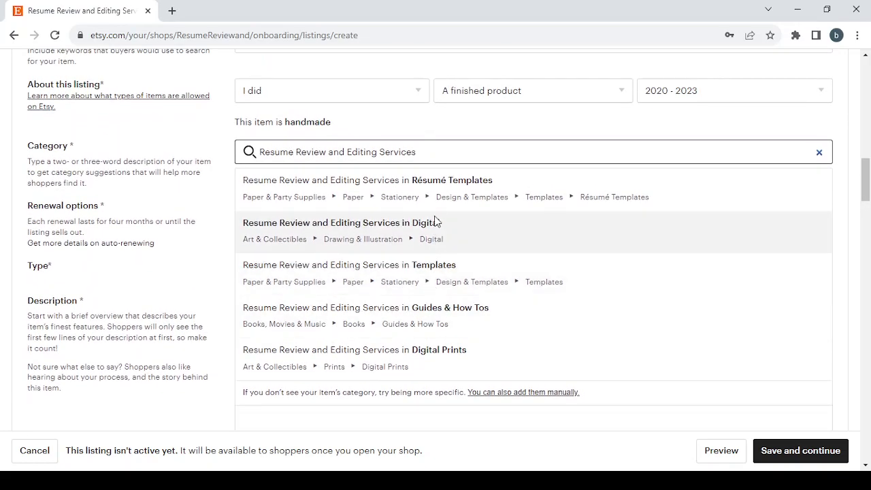
pyautogui.click(432, 198)
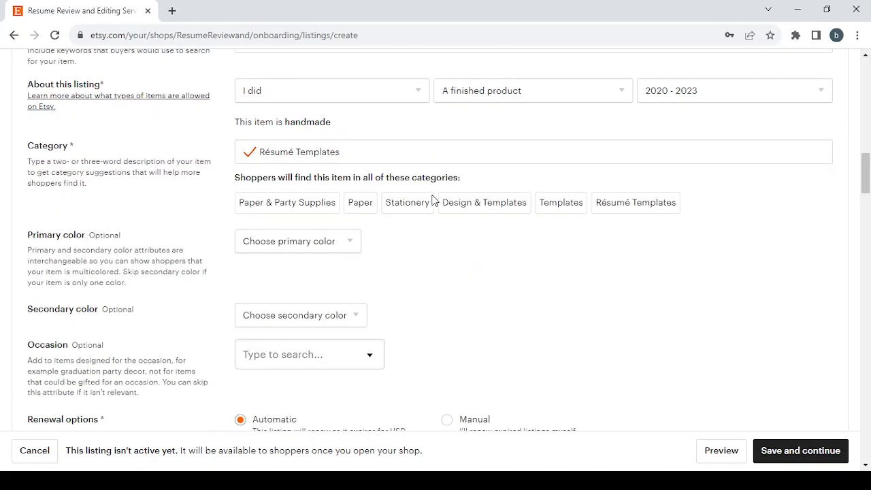
# - Search the categories again for "Resume Review and Editing Services" and set the category to Digital under Drawing & Illustration
pyautogui.tripleClick(419, 151)
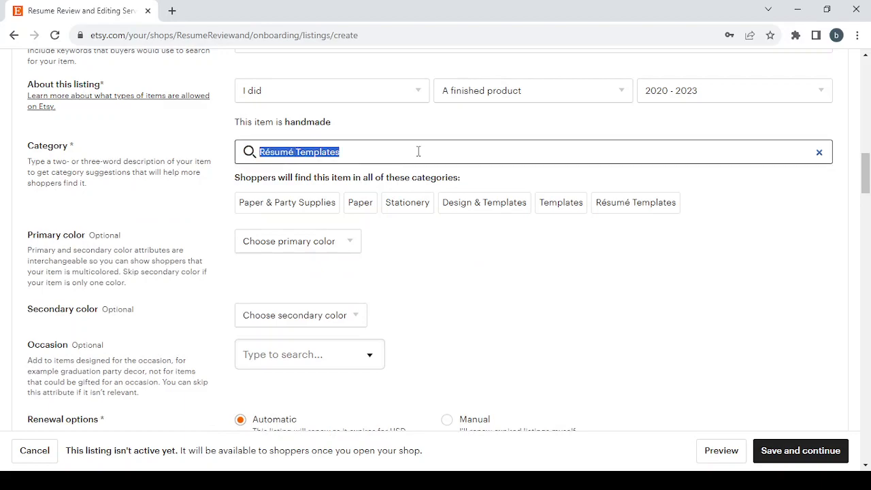
pyautogui.write('Resume Review and Editing Services')
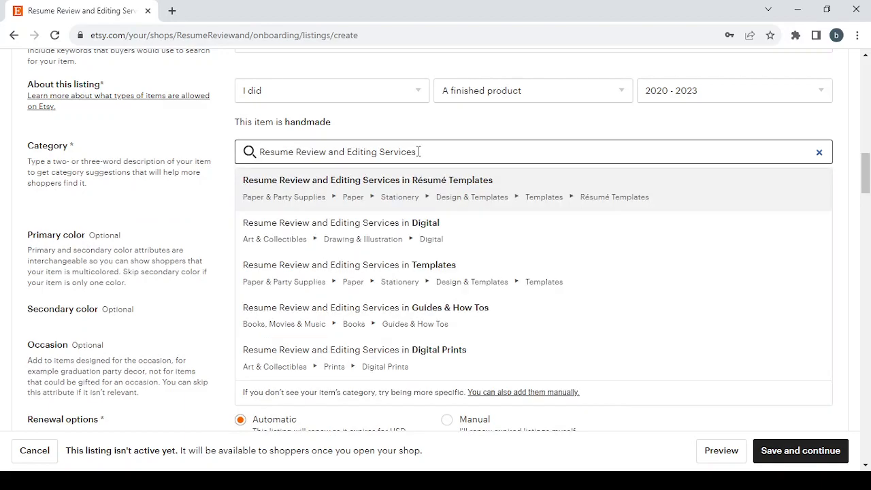
pyautogui.click(414, 230)
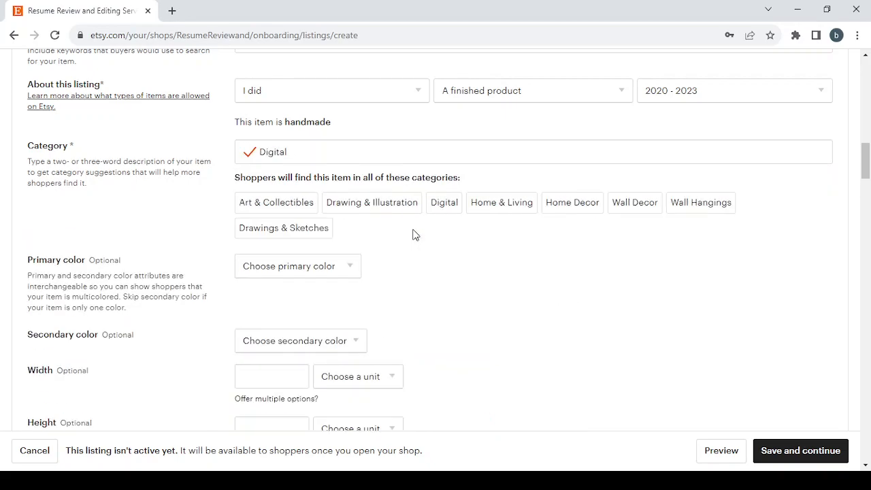
# - Review the listing's category tags, optional color, size, occasion, room and subject attributes, and the renewal, type and description fields
pyautogui.scroll(-1, 413, 234)
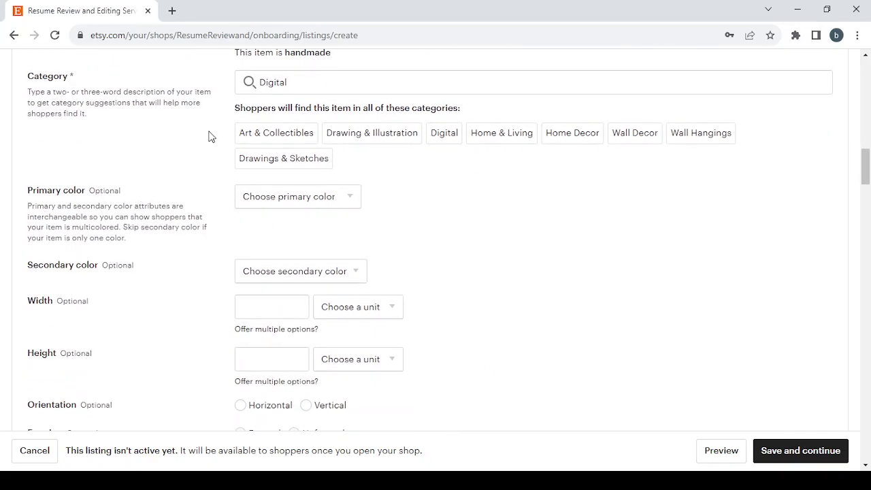
pyautogui.scroll(-3, 212, 134)
pyautogui.scroll(4, 212, 134)
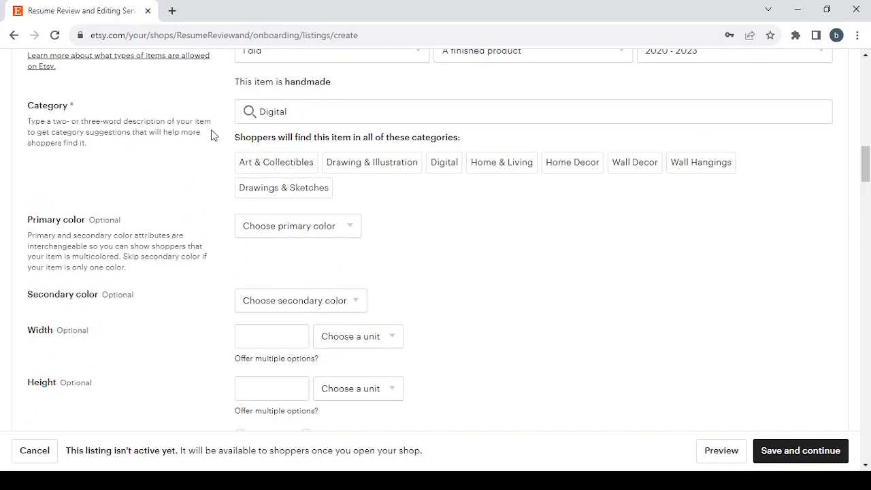
pyautogui.scroll(-2, 211, 134)
pyautogui.scroll(-1, 211, 134)
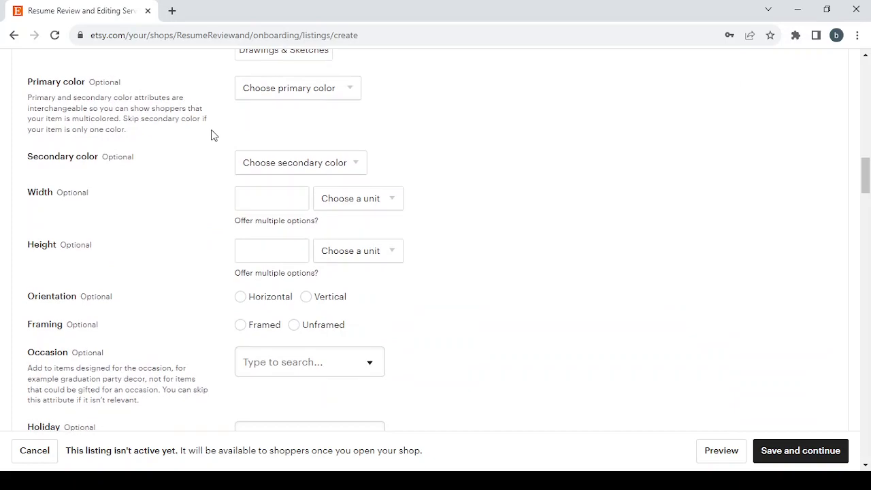
pyautogui.click(291, 94)
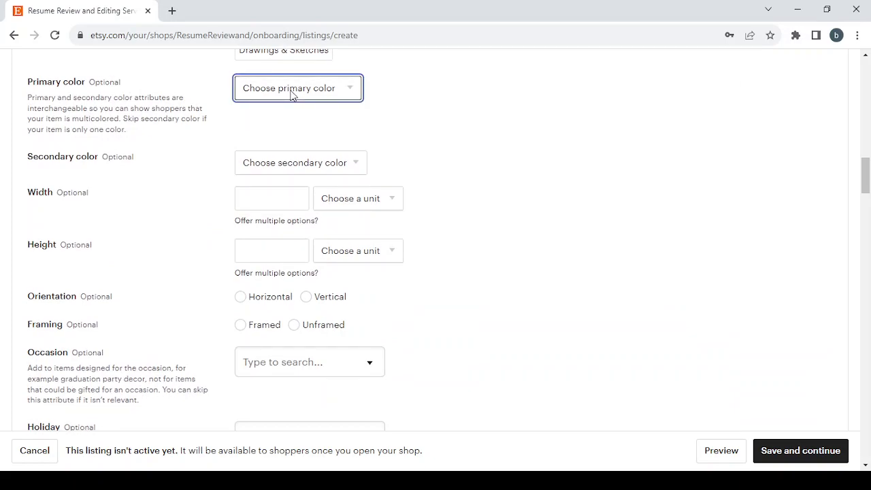
pyautogui.scroll(-1, 225, 165)
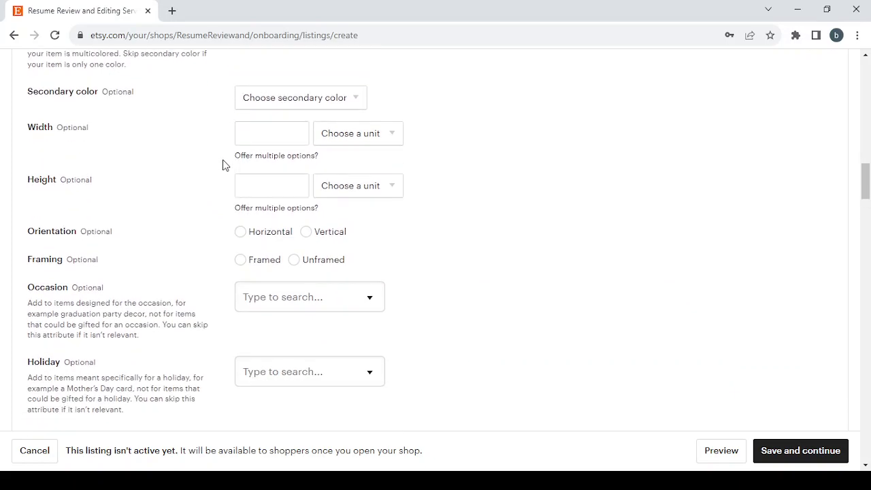
pyautogui.scroll(-1, 154, 185)
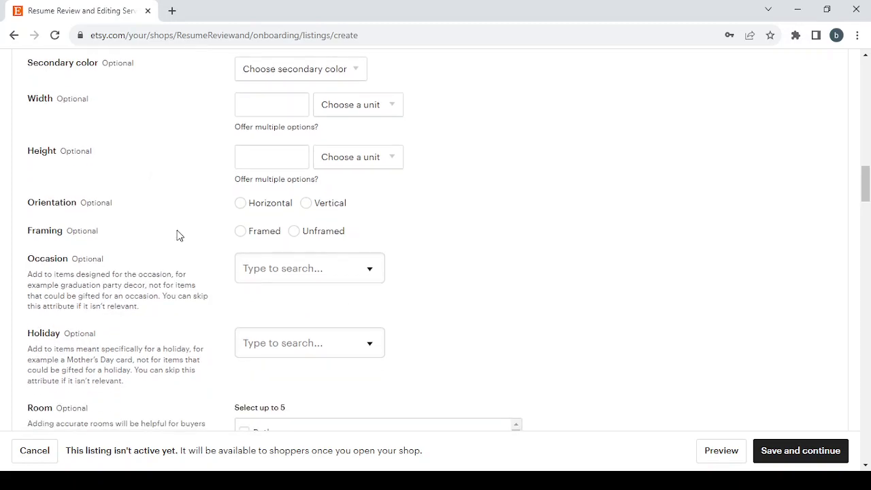
pyautogui.scroll(-1, 176, 235)
pyautogui.scroll(-5, 176, 235)
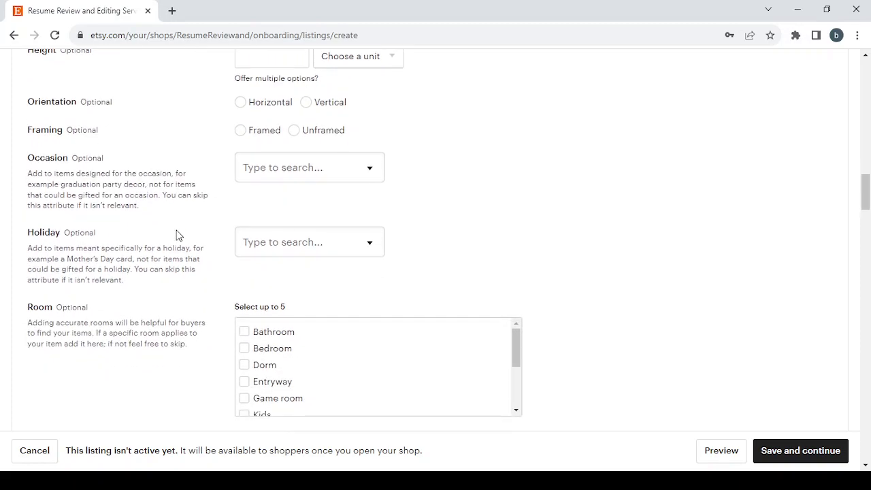
pyautogui.scroll(-1, 176, 235)
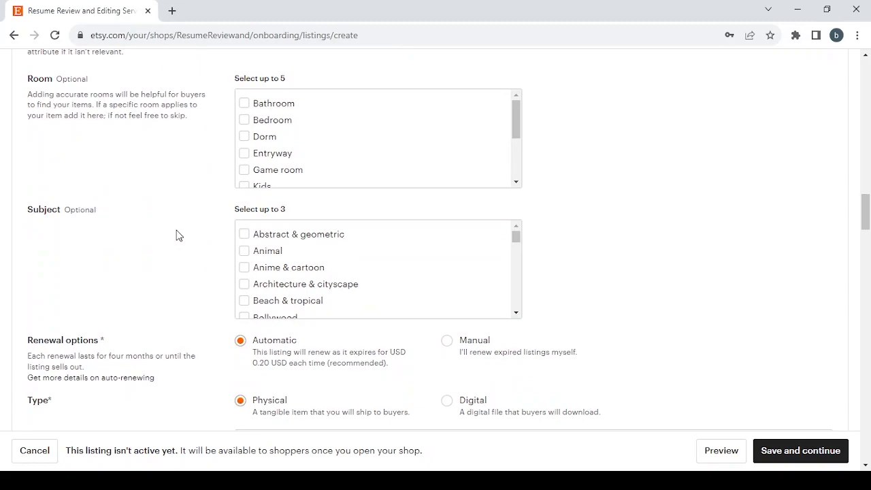
pyautogui.scroll(-1, 193, 295)
pyautogui.scroll(-1, 193, 295)
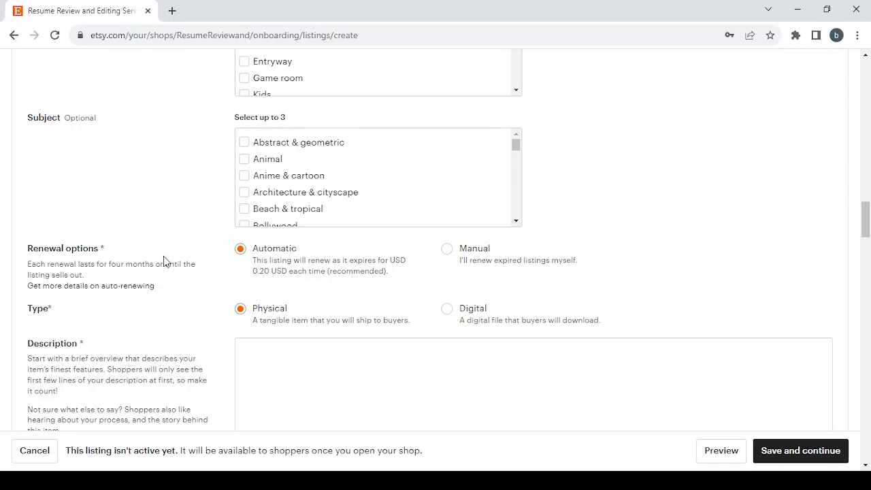
pyautogui.scroll(-3, 163, 256)
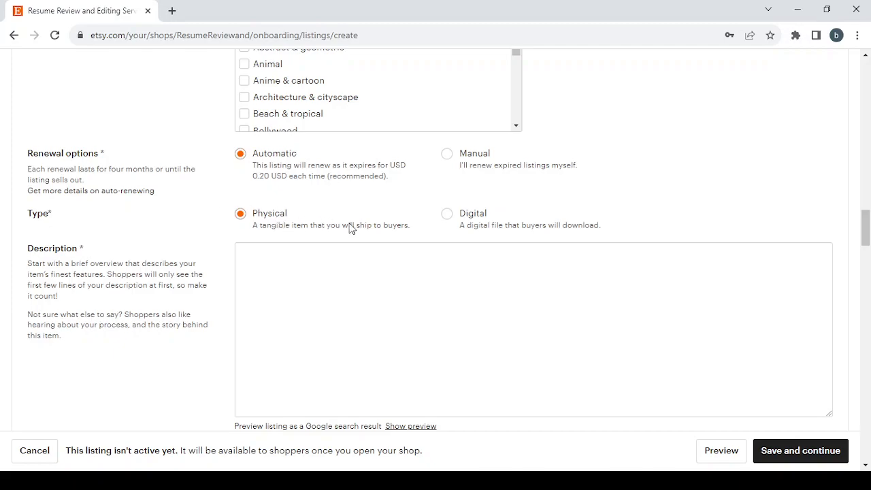
# - Set the listing's type to Digital and look over the description, production partners, section, tags and materials fields
pyautogui.click(446, 215)
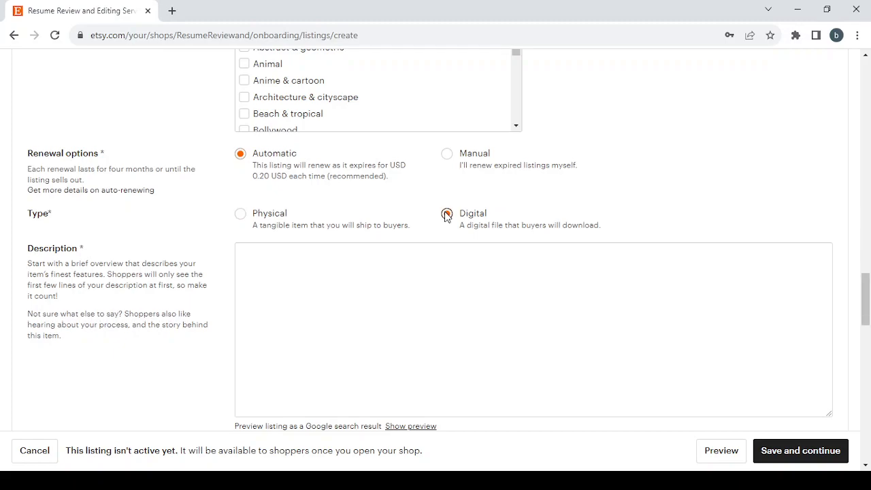
pyautogui.scroll(-1, 306, 275)
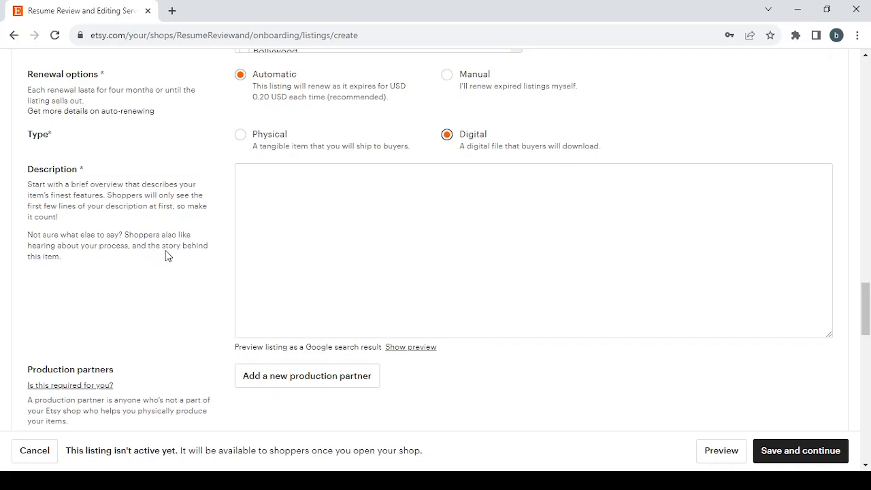
pyautogui.scroll(-3, 227, 247)
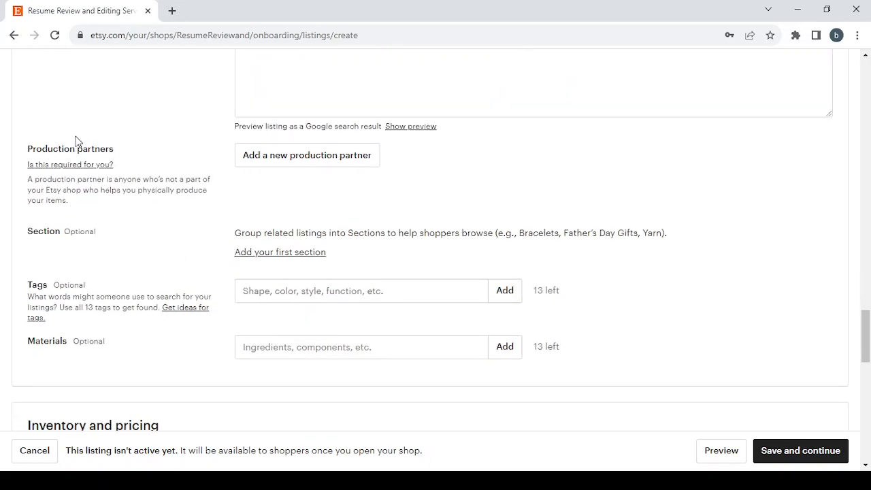
pyautogui.scroll(-2, 209, 168)
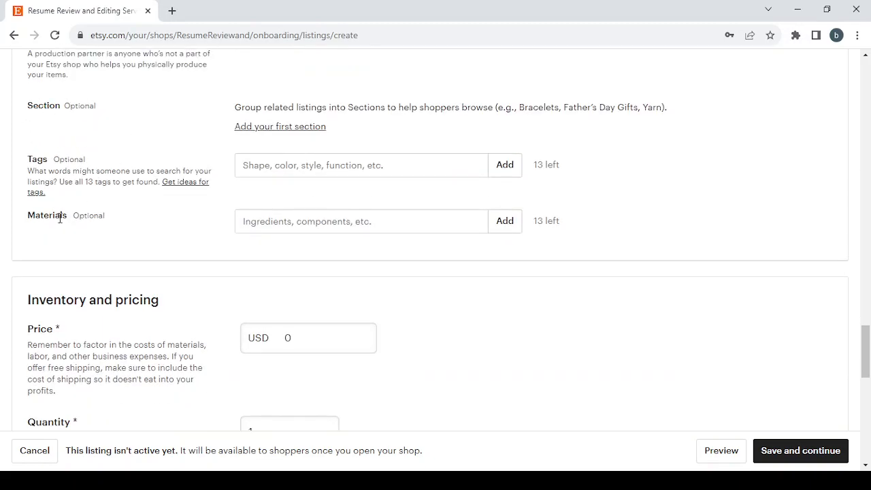
pyautogui.scroll(-3, 184, 226)
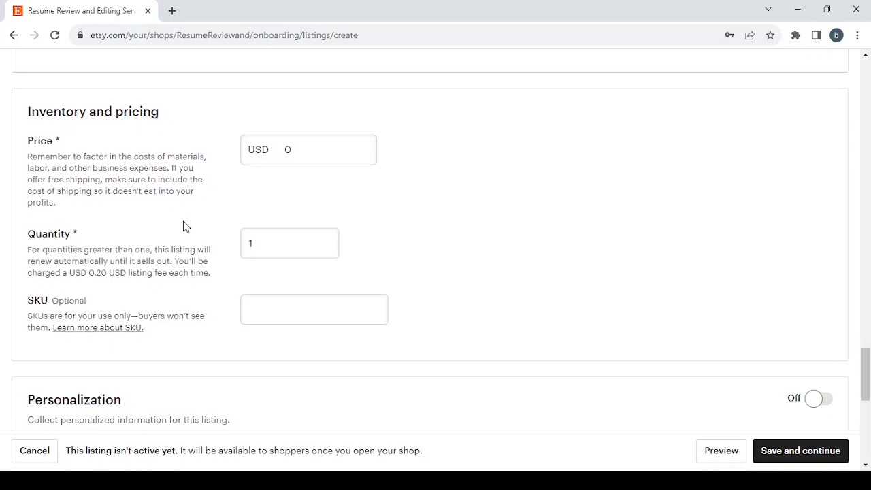
# - Go through the price, quantity, SKU and personalization fields and open the file upload for the digital files
pyautogui.doubleClick(287, 151)
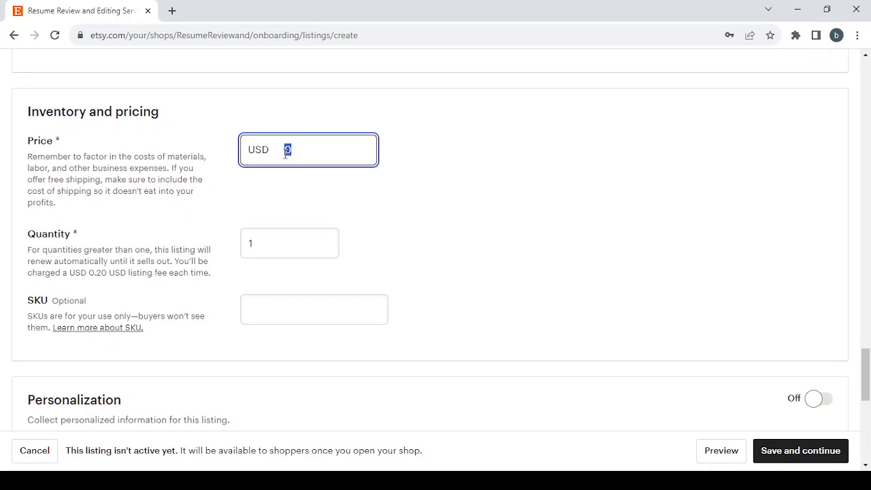
pyautogui.scroll(-2, 238, 256)
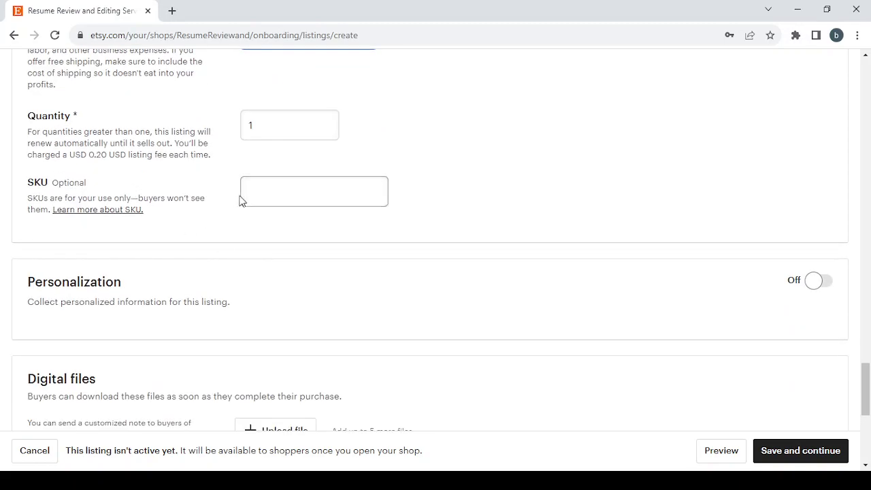
pyautogui.scroll(-2, 307, 238)
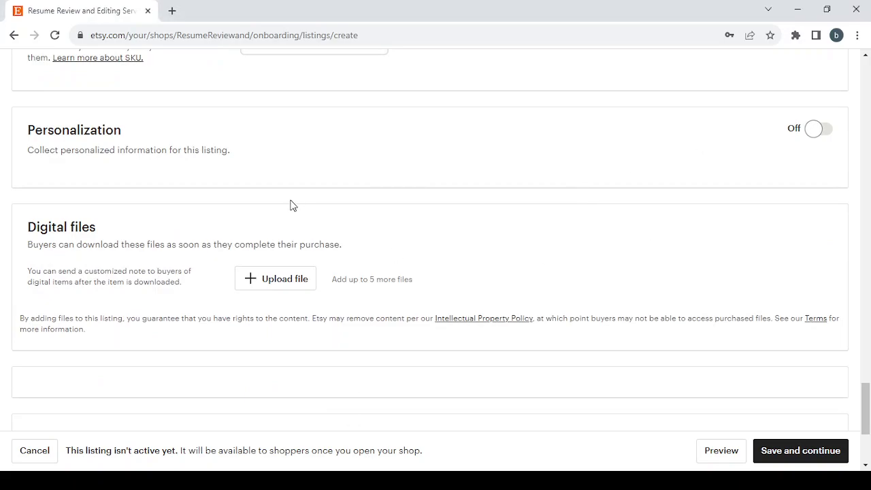
pyautogui.scroll(-2, 291, 205)
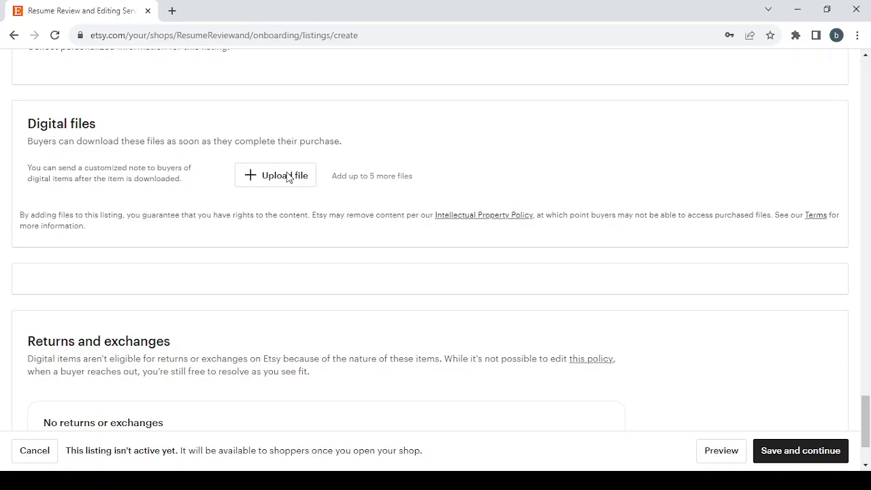
pyautogui.click(288, 175)
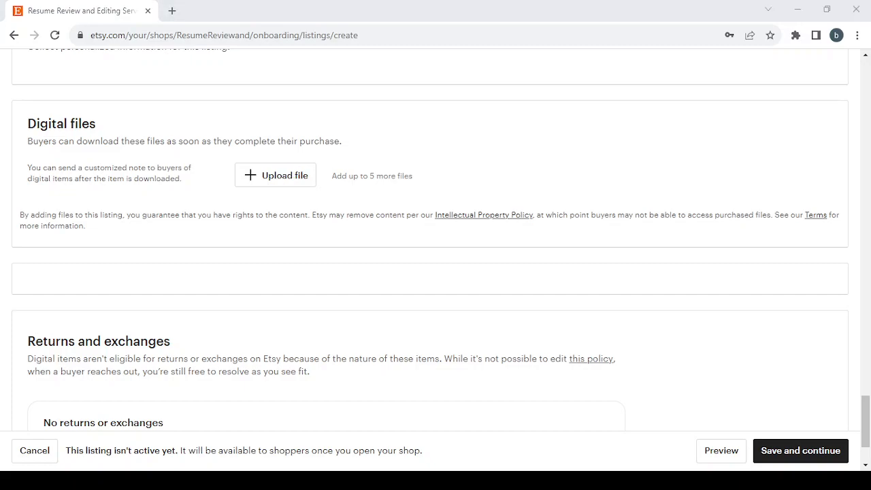
# - Try to save the listing and continue with the shop setup
pyautogui.scroll(-2, 345, 256)
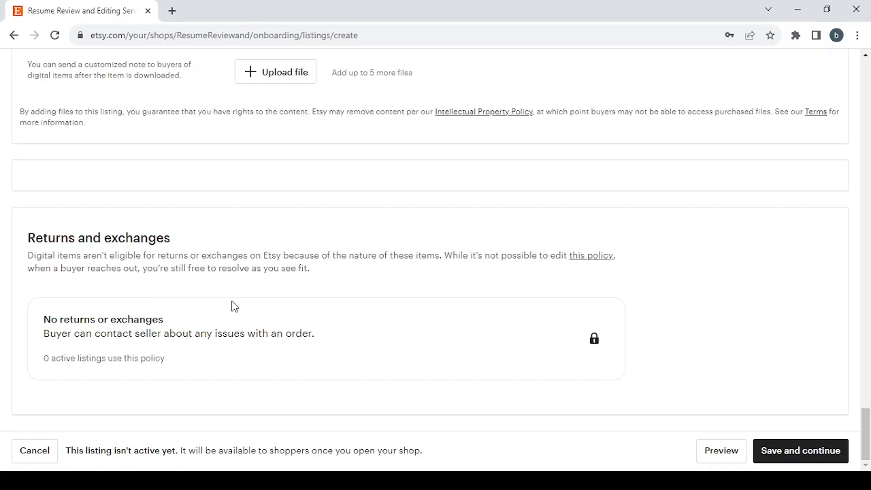
pyautogui.click(305, 481)
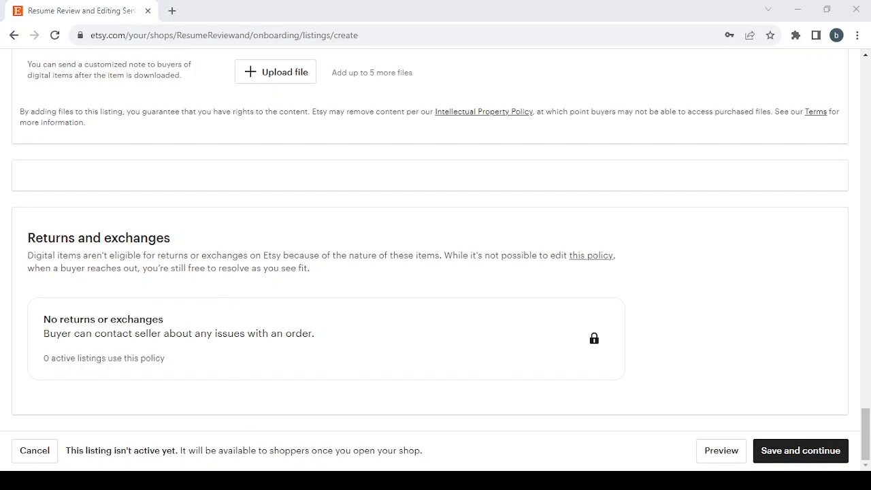
pyautogui.click(799, 448)
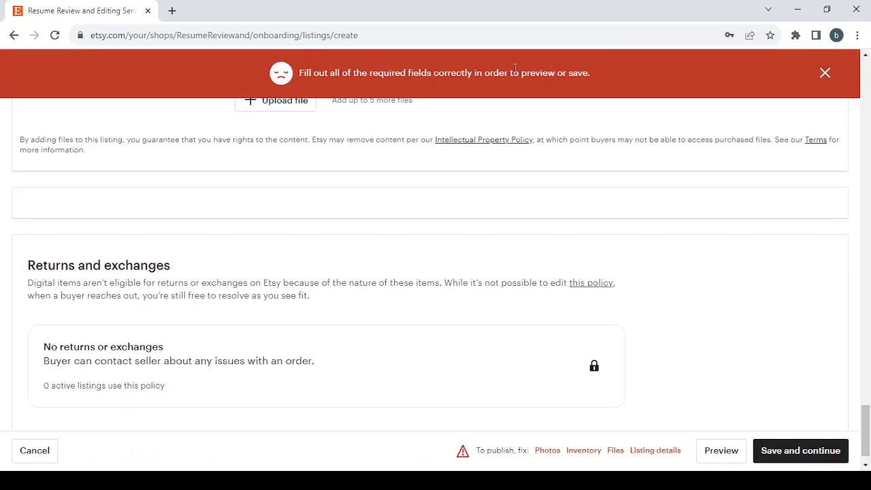
# - Examine the listing form from photos to digital files for required fields that still need filling in
pyautogui.scroll(10, 469, 209)
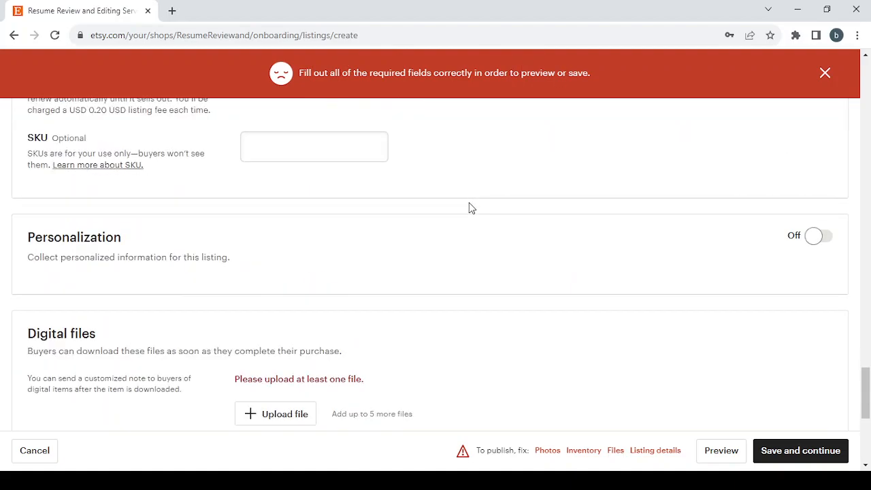
pyautogui.scroll(15, 470, 206)
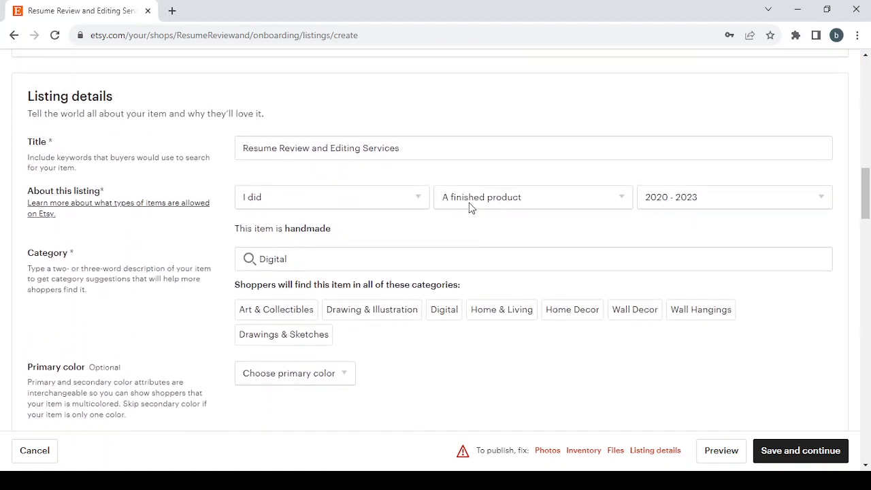
pyautogui.scroll(-4, 470, 204)
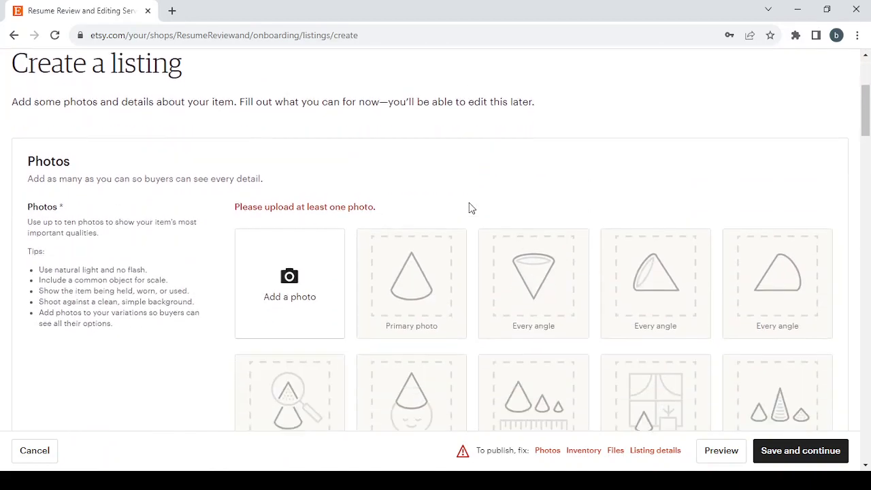
pyautogui.scroll(-5, 182, 200)
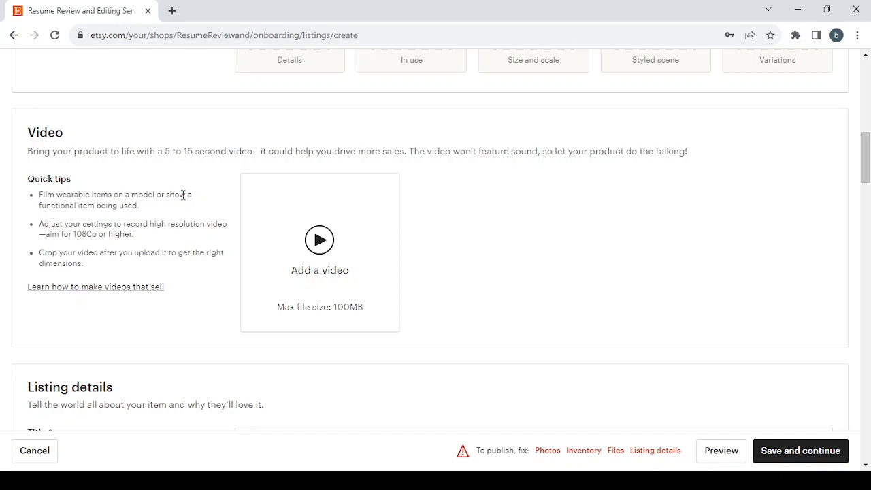
pyautogui.scroll(-14, 176, 166)
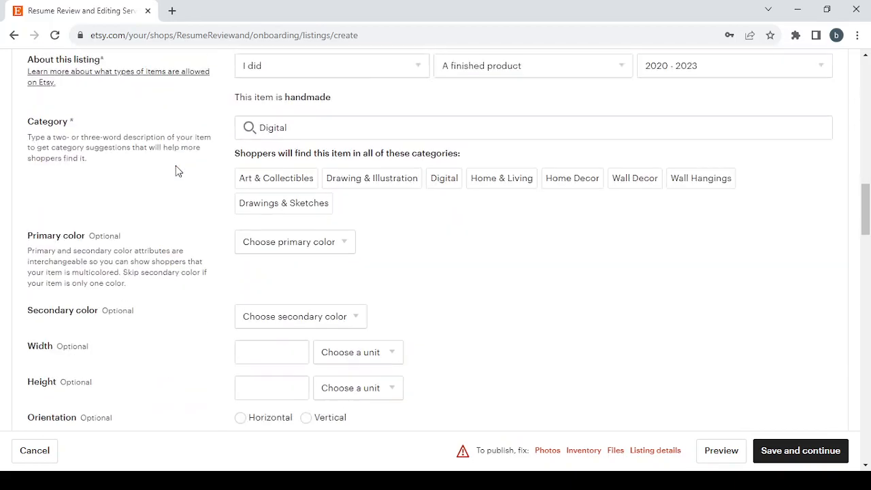
pyautogui.scroll(-6, 175, 166)
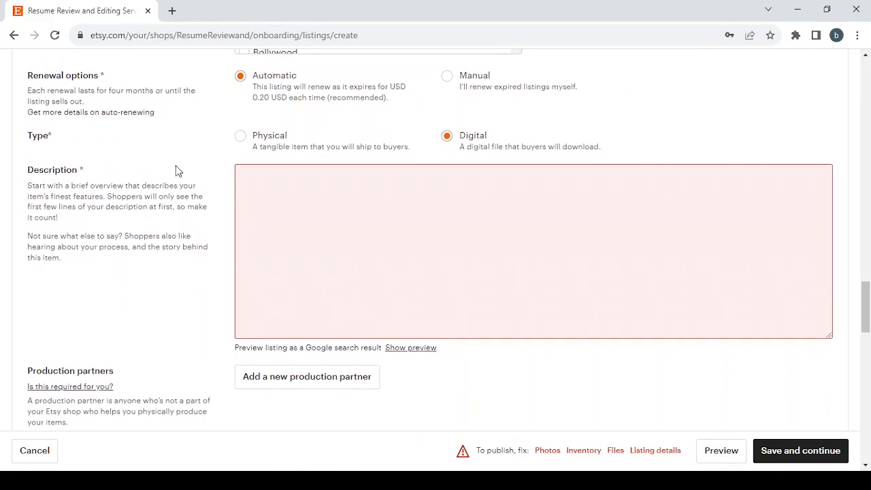
pyautogui.scroll(-10, 269, 213)
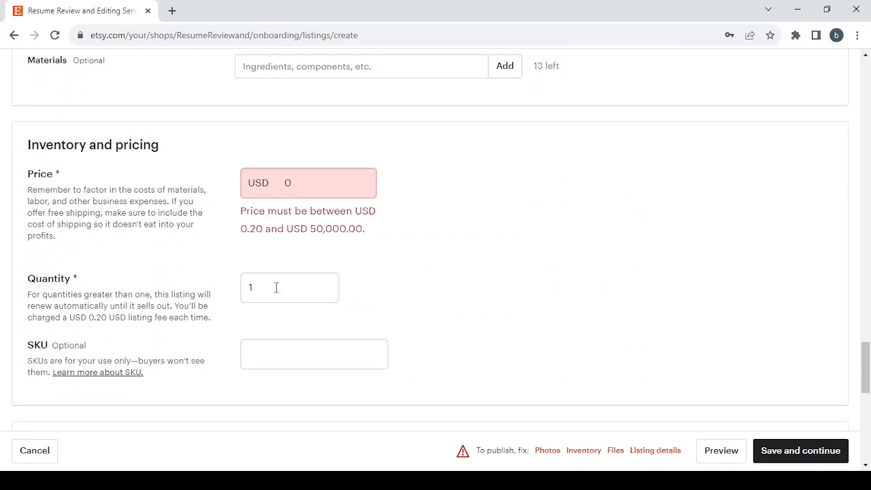
pyautogui.scroll(-2, 265, 308)
pyautogui.scroll(-7, 200, 220)
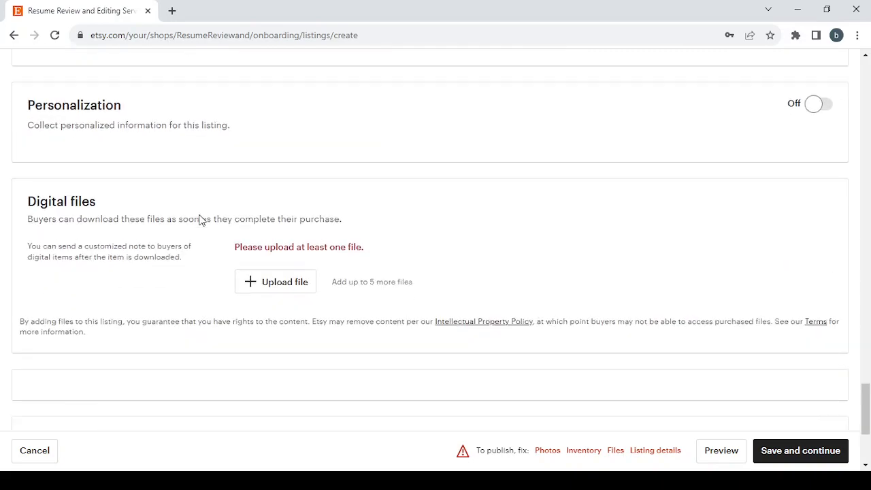
pyautogui.scroll(2, 200, 220)
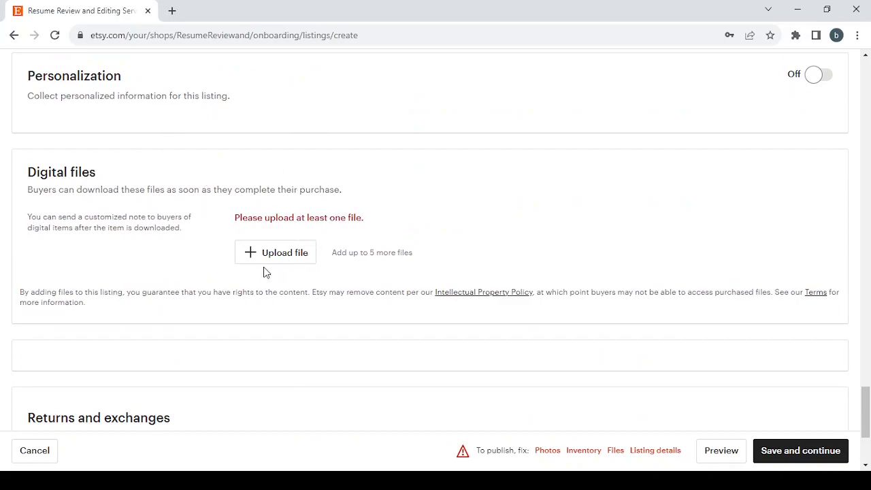
# - Try again to save the listing and continue, and check the pricing and description fields for missing entries
pyautogui.scroll(-1, 457, 301)
pyautogui.scroll(-3, 457, 301)
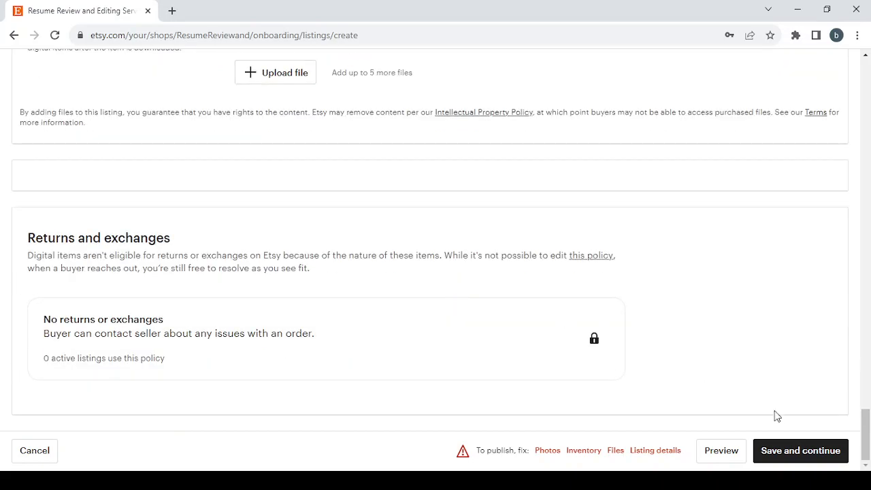
pyautogui.click(792, 450)
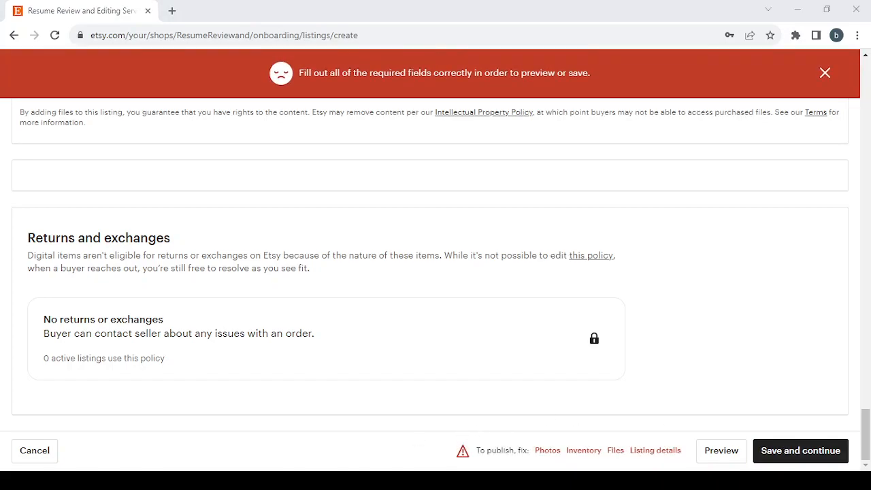
pyautogui.scroll(10, 477, 234)
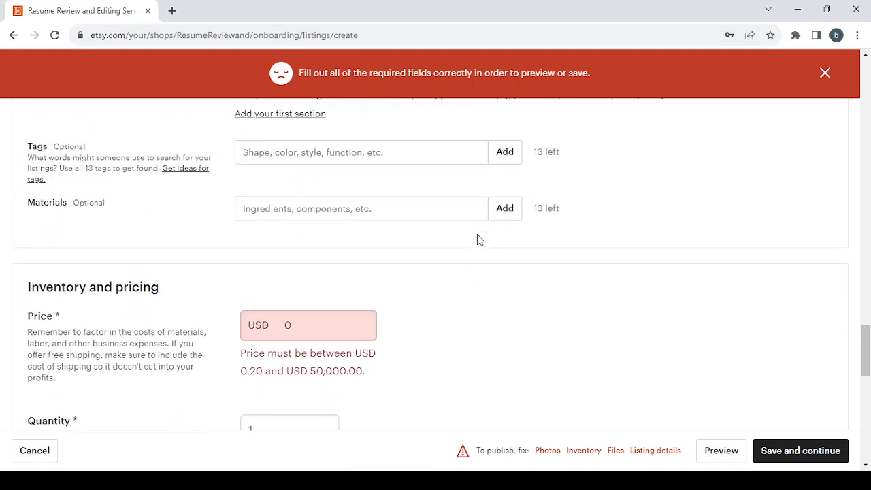
pyautogui.scroll(1, 477, 240)
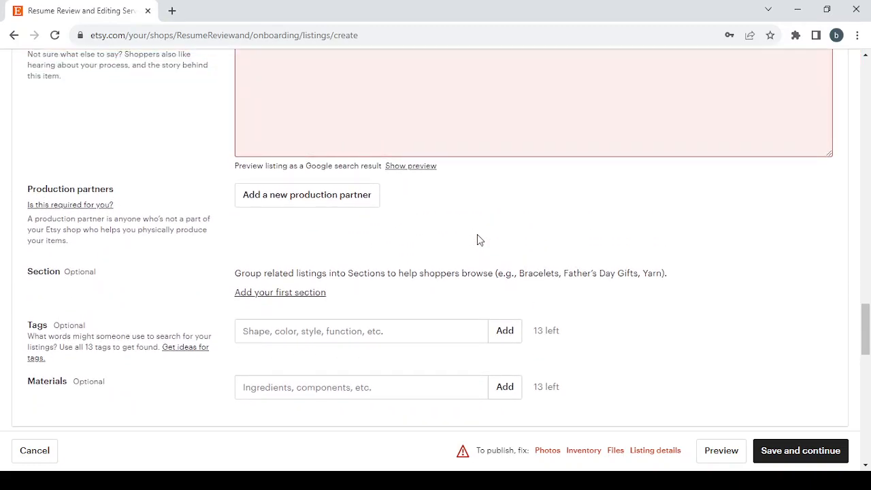